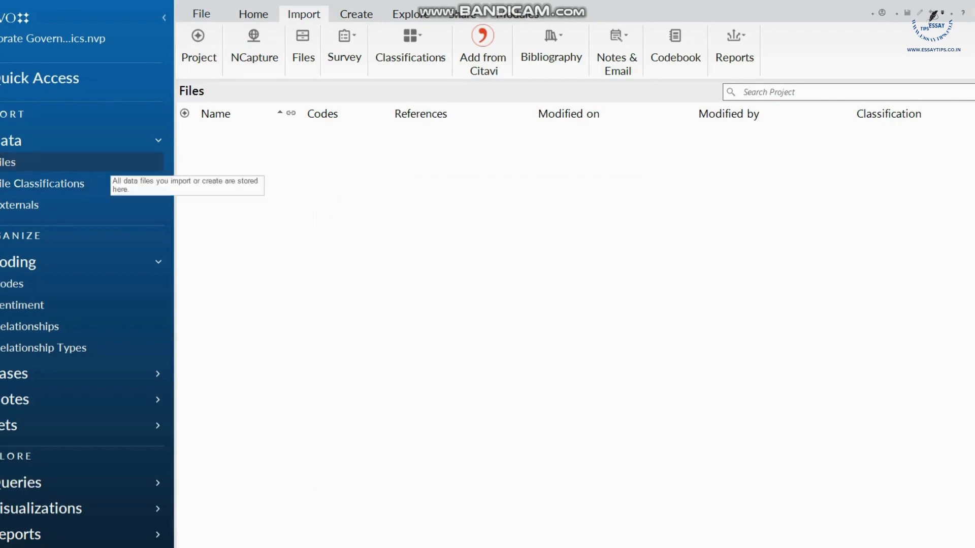
- Create a new project titled Business_Corp_Gov with English (US) as the text content language
click(201, 14)
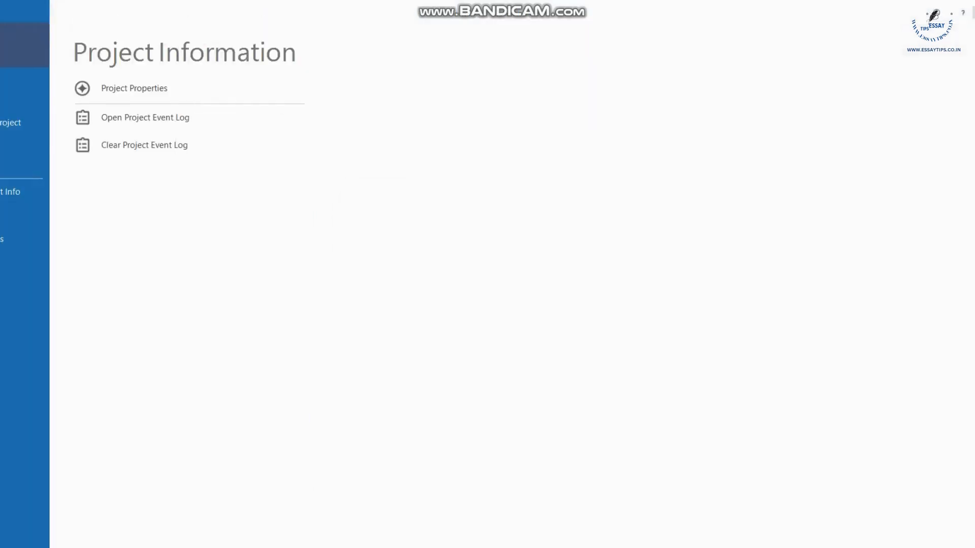
click(20, 57)
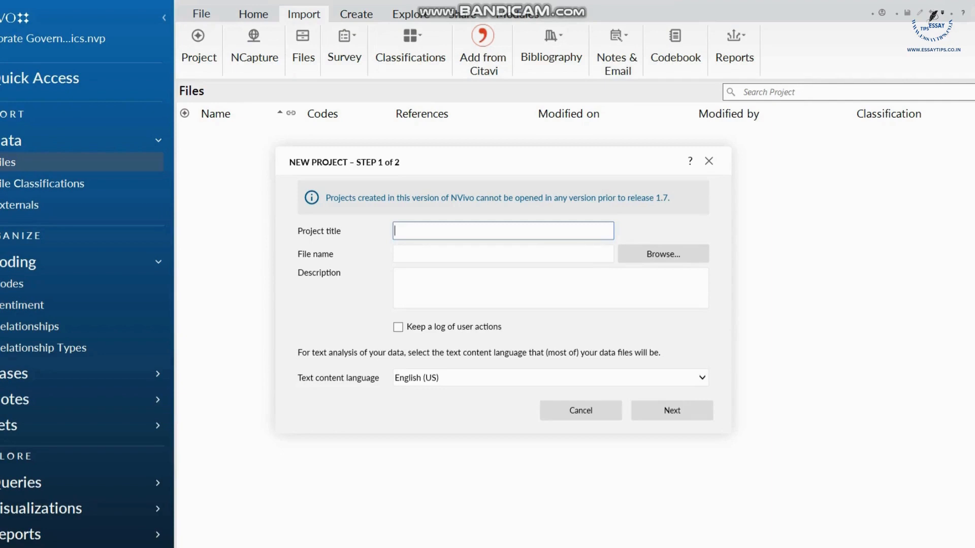
text(Cor)
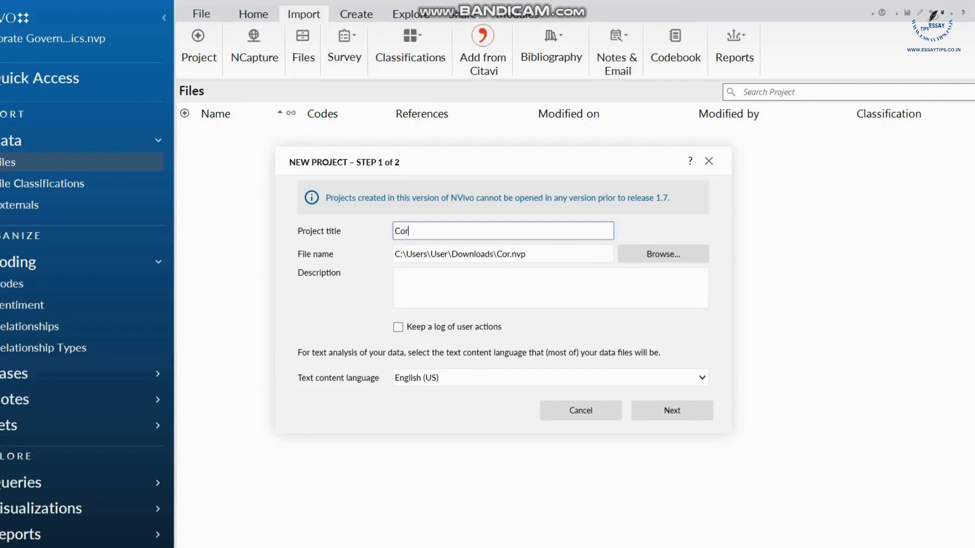
key(BackSpace)
key(BackSpace)
key(BackSpace)
text(Business_C)
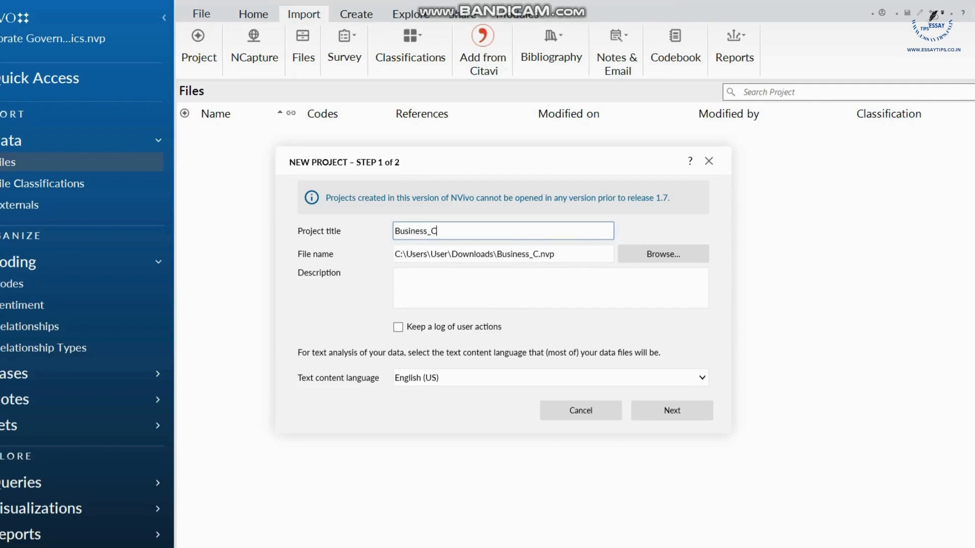
text(orp_Gov)
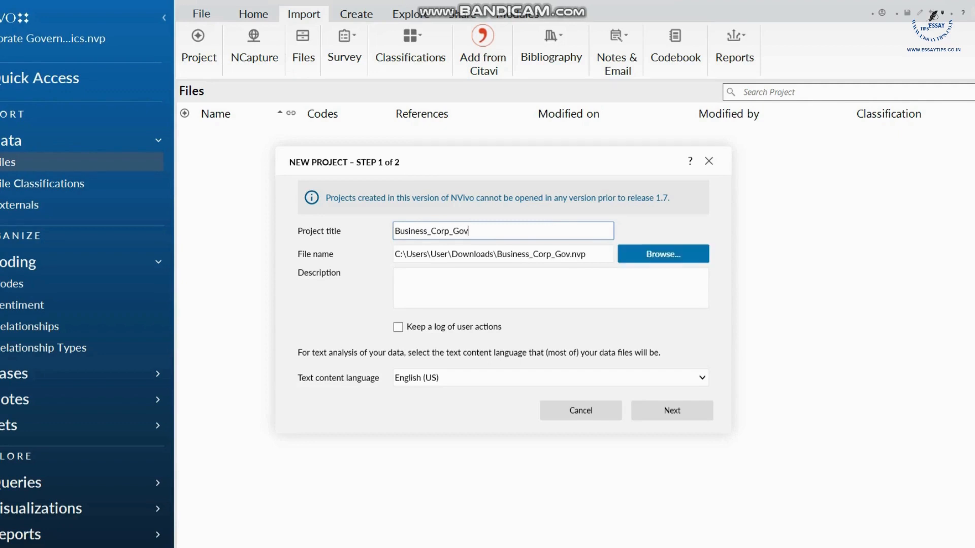
click(671, 410)
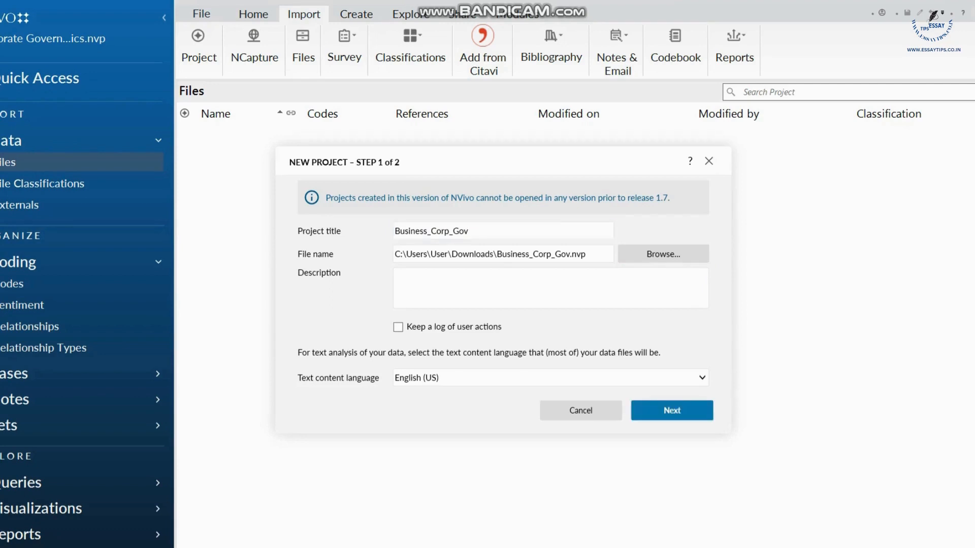
click(672, 410)
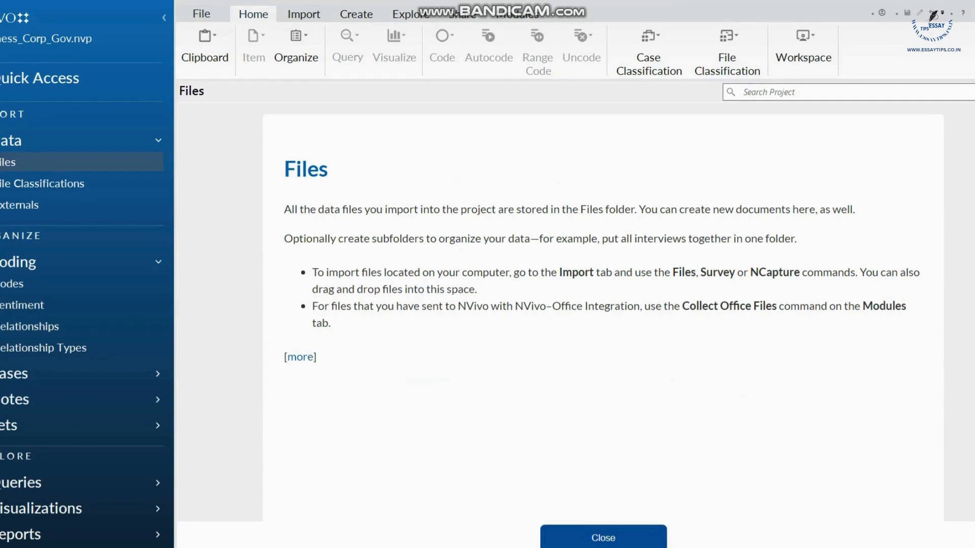
- Choose the Corp_Gov Word document from the Project folder as the file to import
click(303, 14)
click(303, 47)
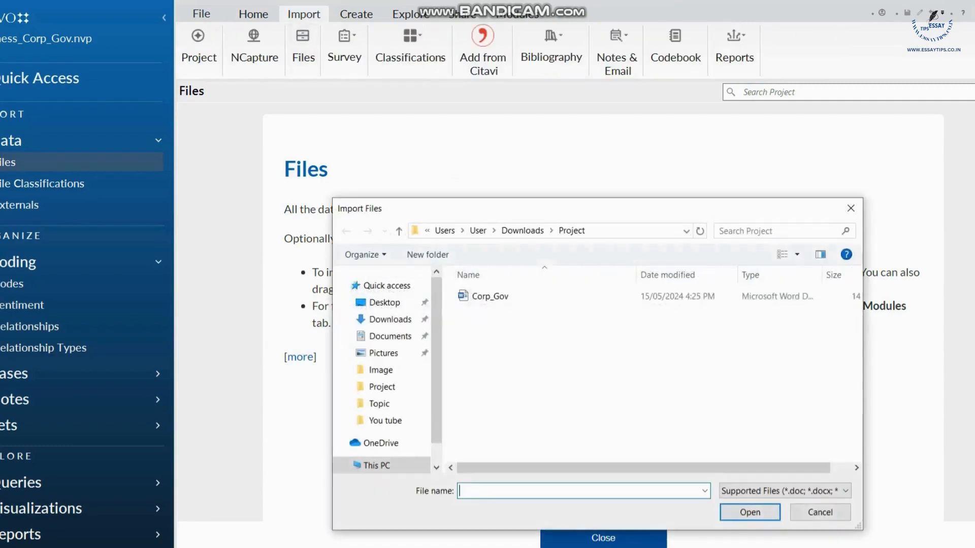
click(490, 296)
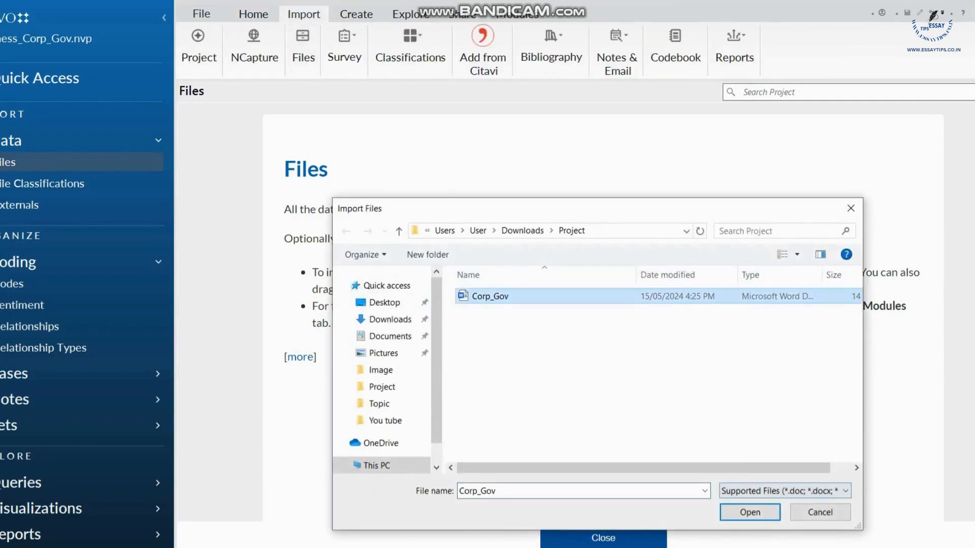
click(750, 512)
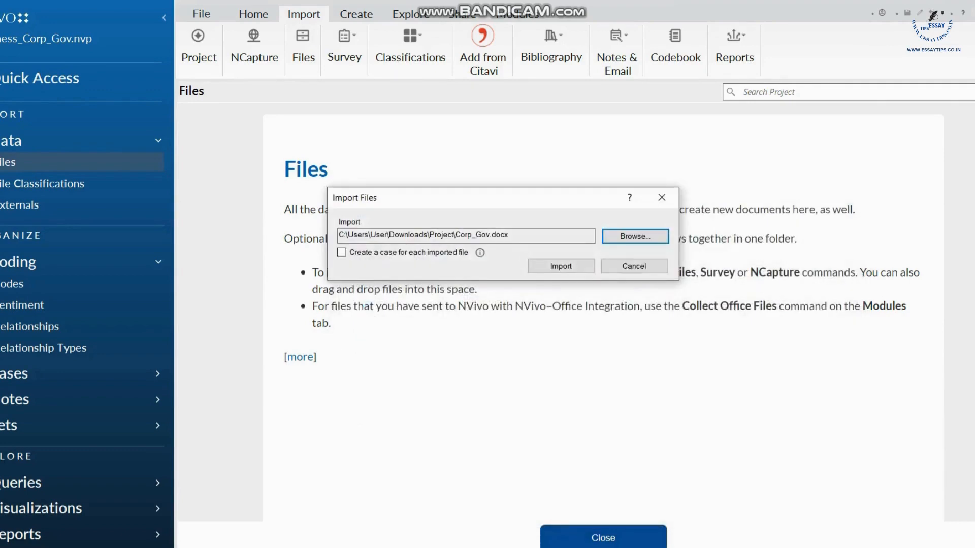
- Import the document with a case for each imported file under a new classification named Corp_Govr, accepting the default document properties
click(342, 252)
click(591, 290)
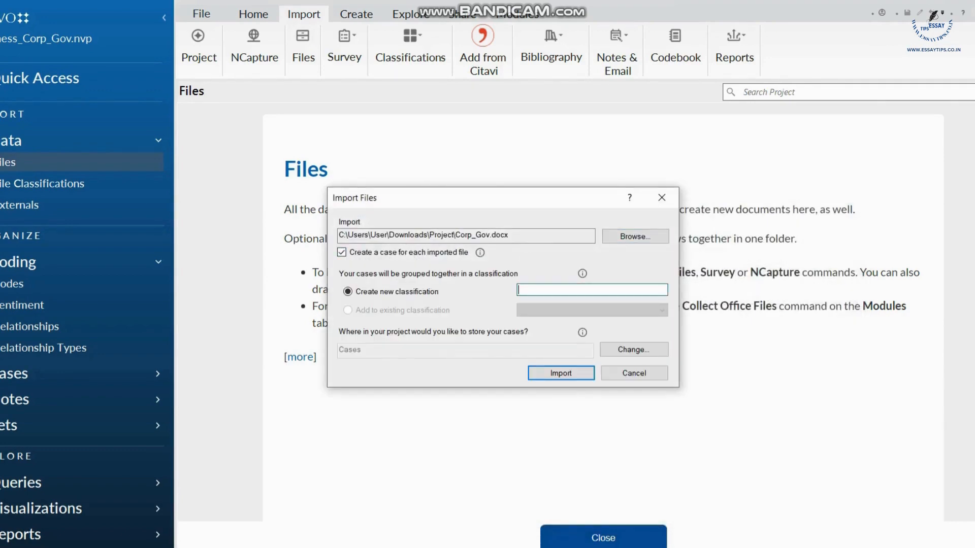
text(Corp_Govr)
key(Return)
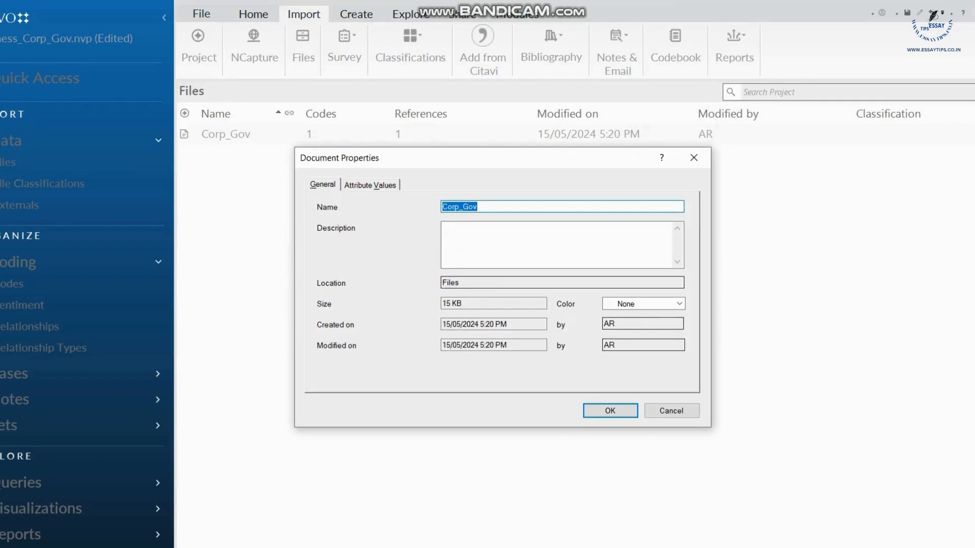
key(Return)
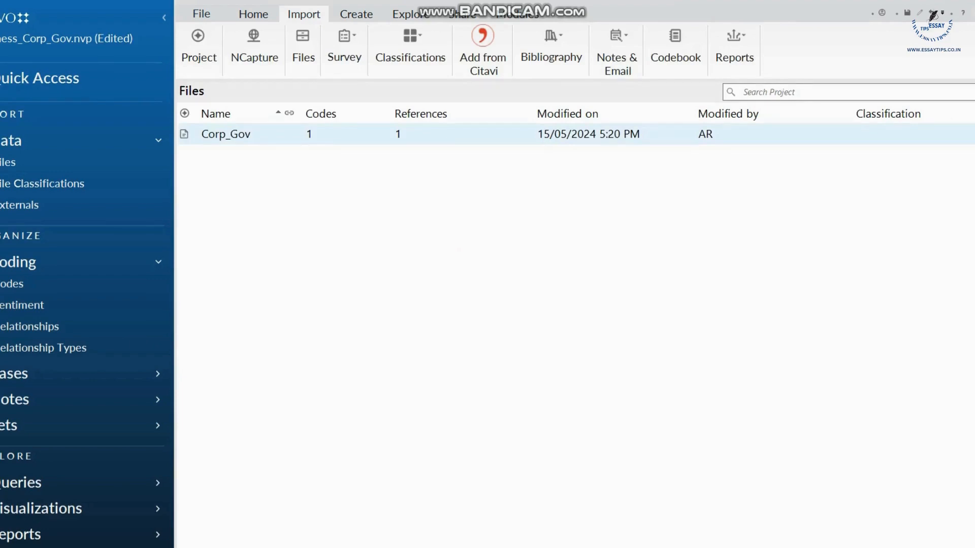
- Open the imported Corp_Gov document and examine its title and section headings through to the conclusion
click(225, 134)
double_click(225, 134)
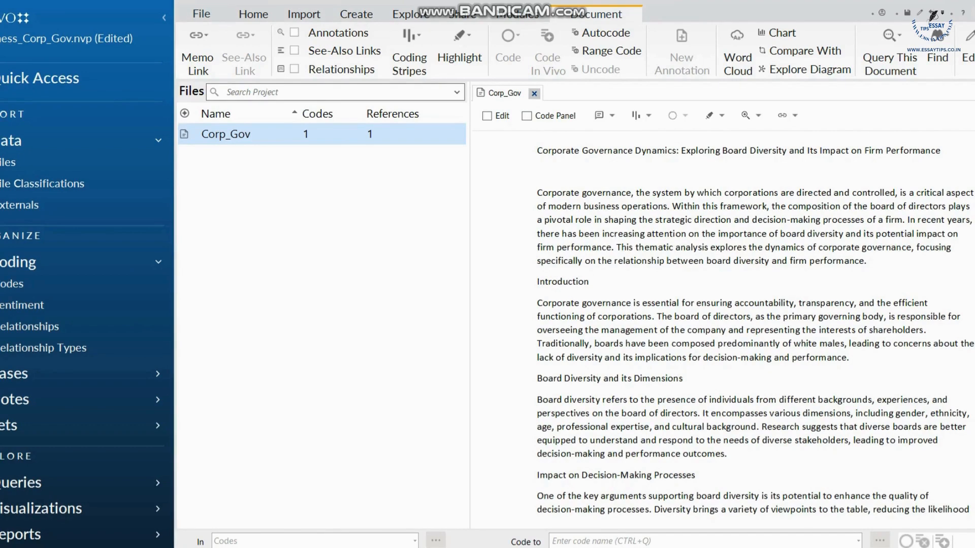
drag(940, 150, 537, 150)
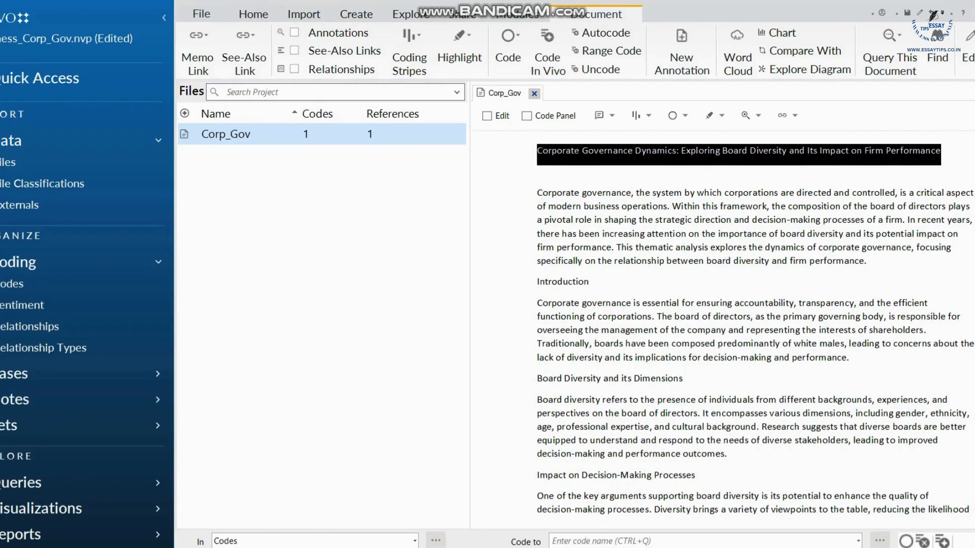
scroll(751, 330, down, 5)
drag(597, 251, 643, 231)
drag(567, 347, 658, 347)
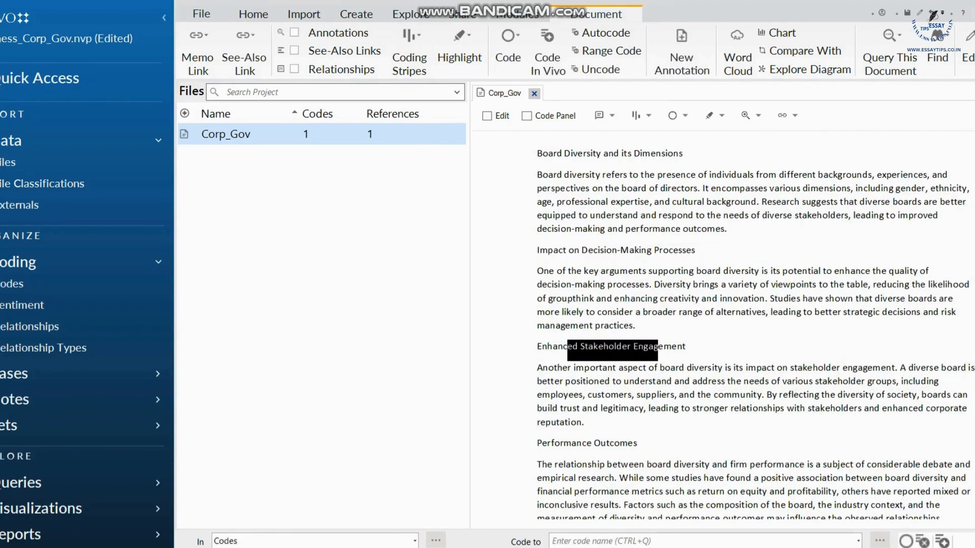
click(567, 346)
scroll(751, 330, down, 3)
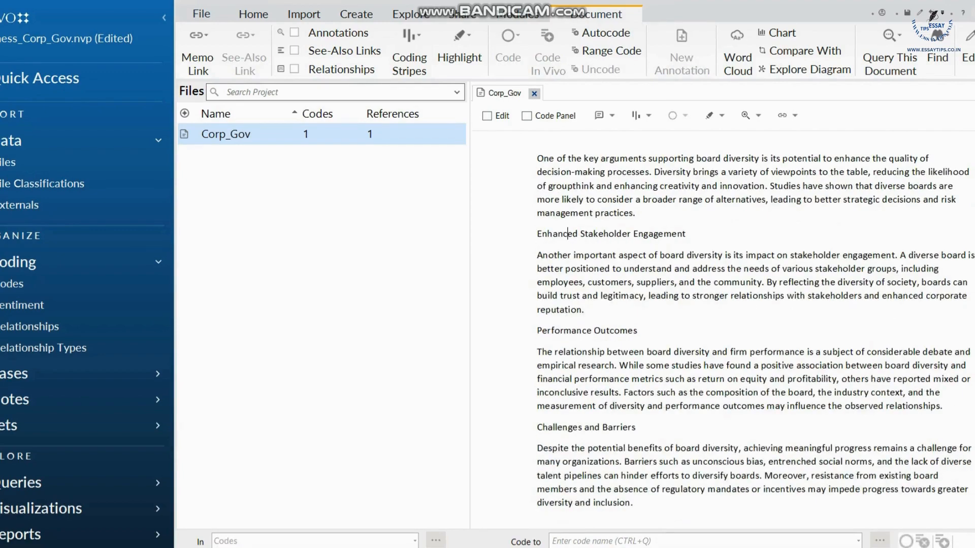
drag(547, 331, 620, 331)
drag(562, 427, 631, 427)
scroll(631, 427, down, 5)
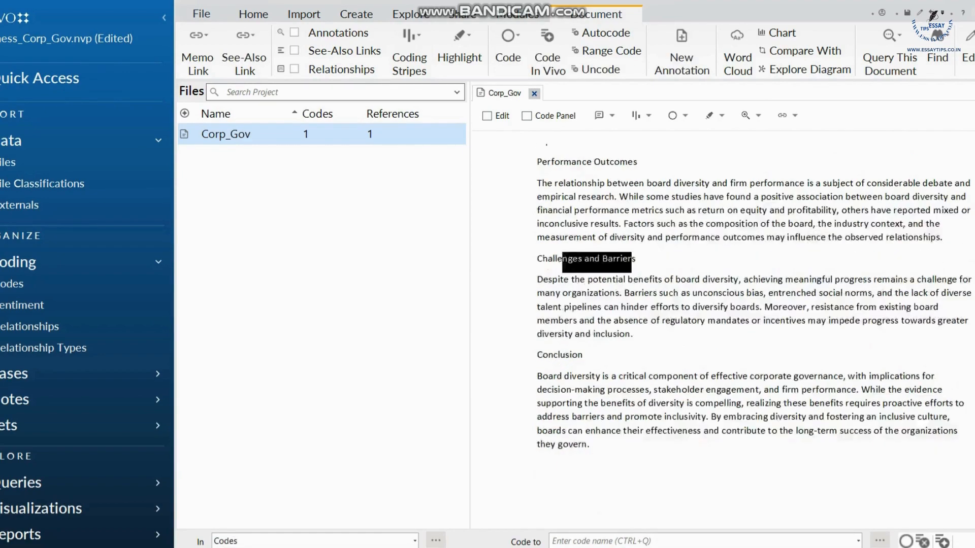
double_click(560, 243)
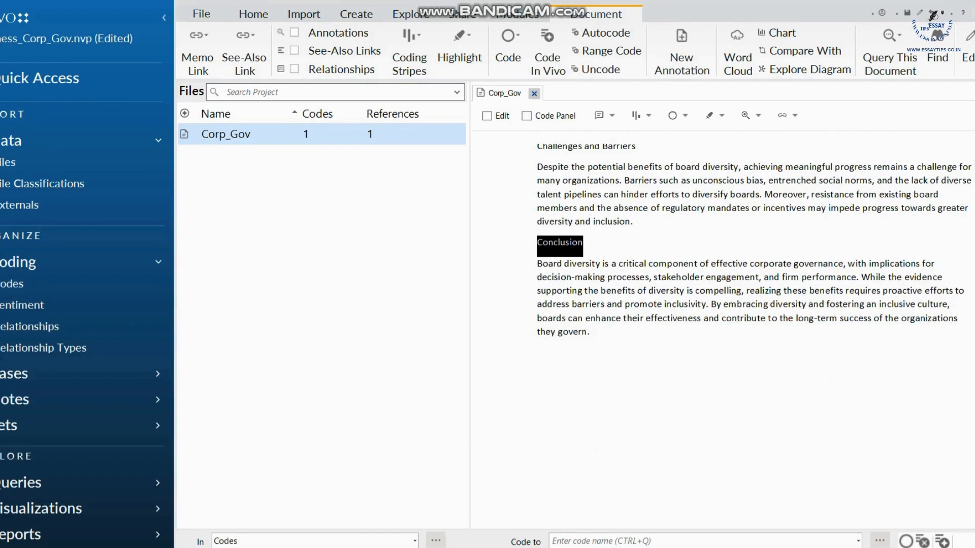
scroll(751, 330, up, 9)
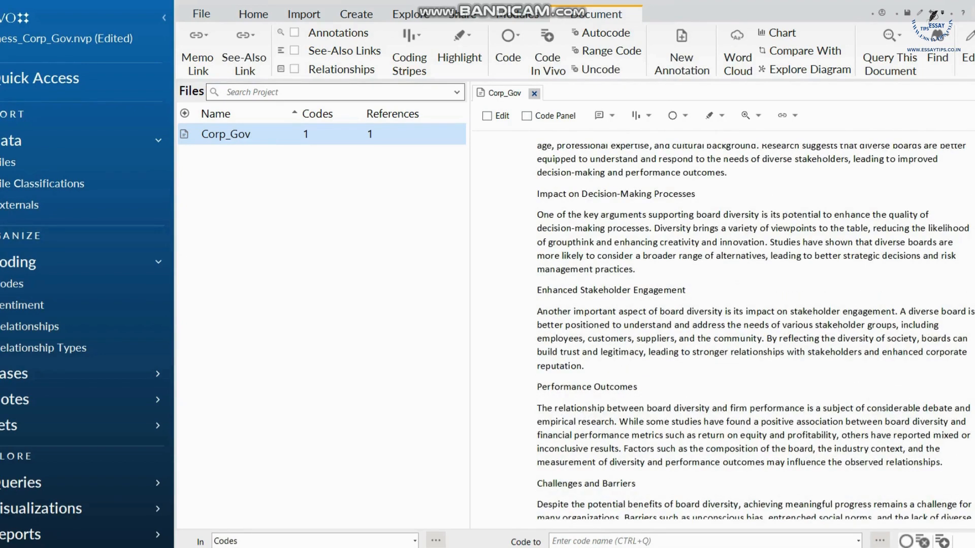
- Check the Corp_Gov case in the project's cases and view the sentiment codes
click(157, 374)
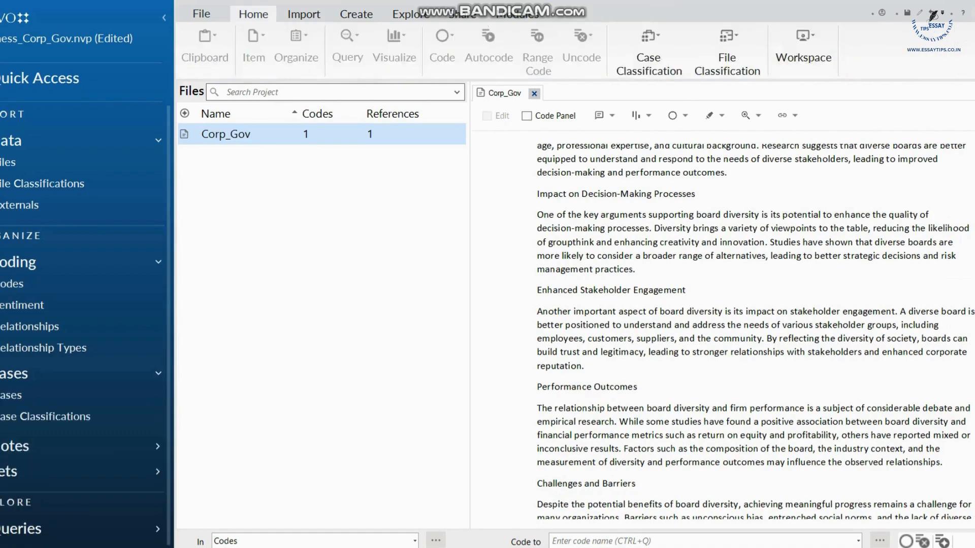
click(24, 395)
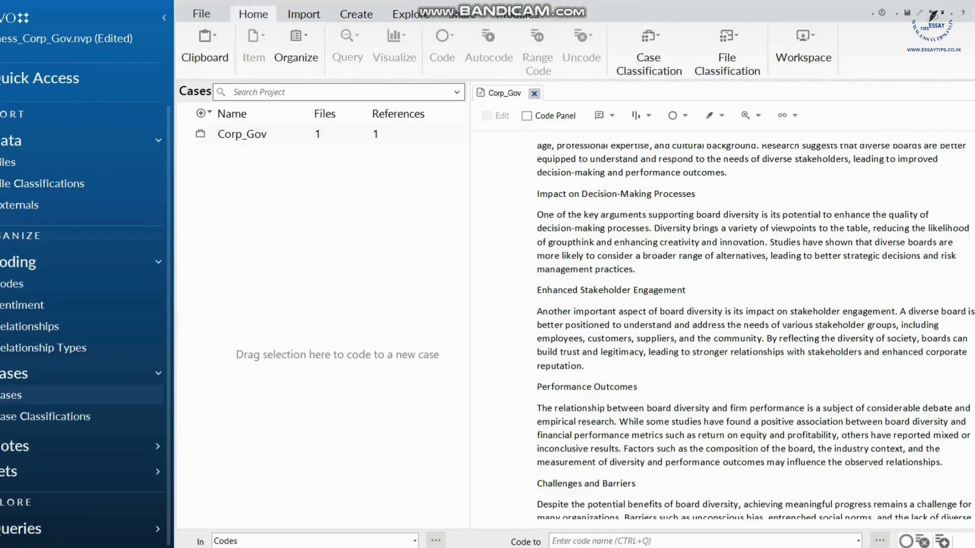
click(243, 134)
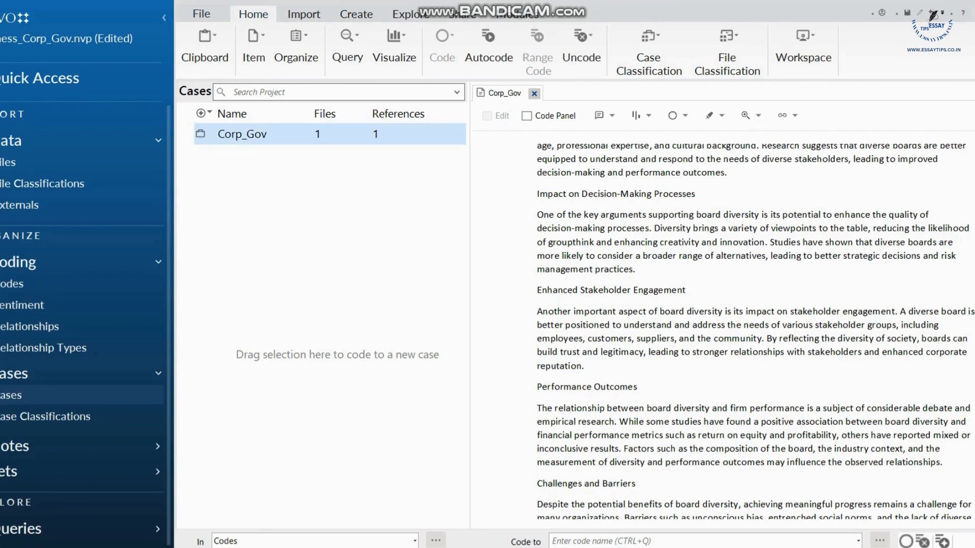
click(31, 305)
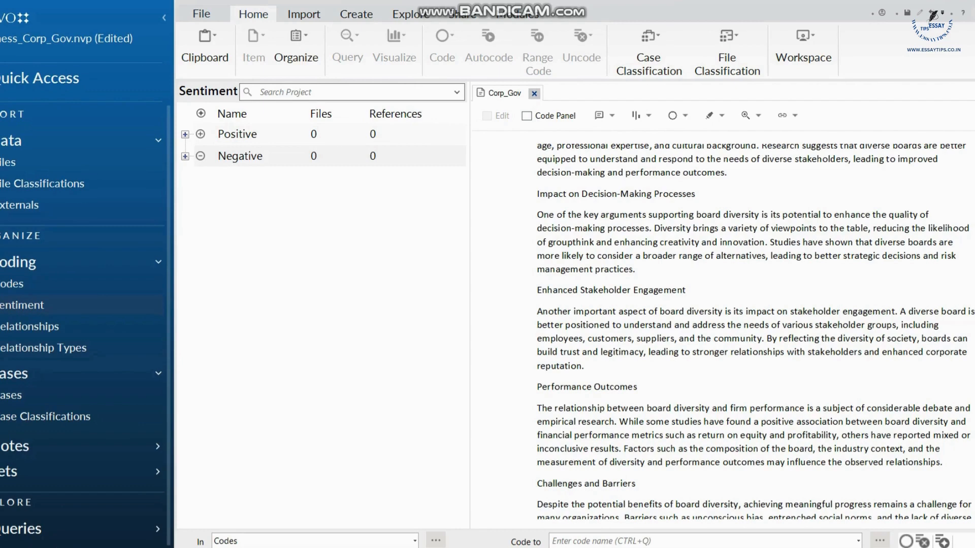
- Start autocoding the Corp_Gov file with the option to identify themes
click(31, 162)
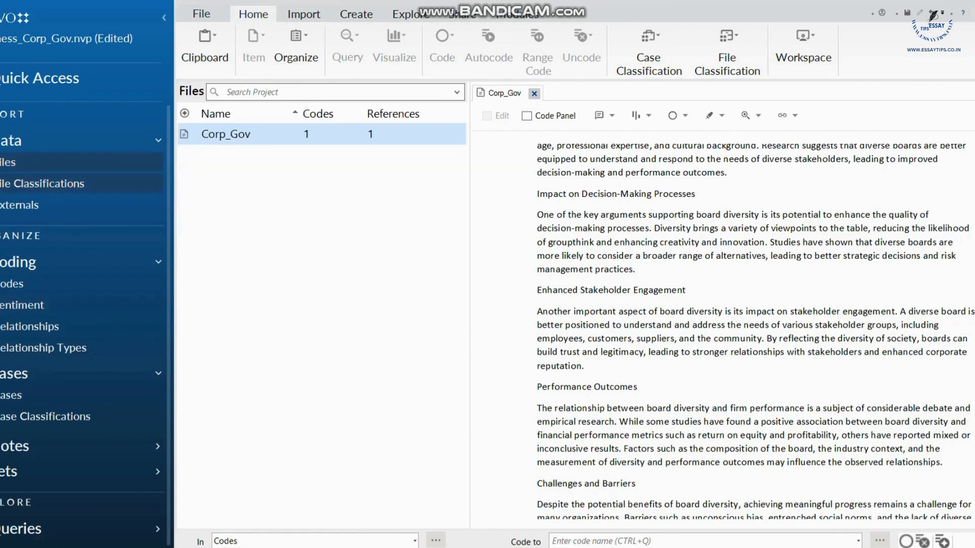
key(F2)
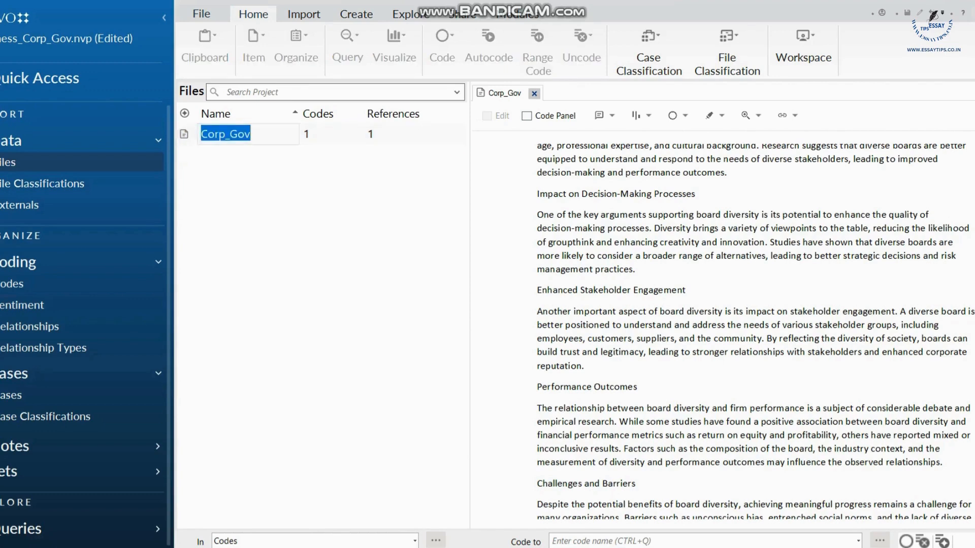
key(Return)
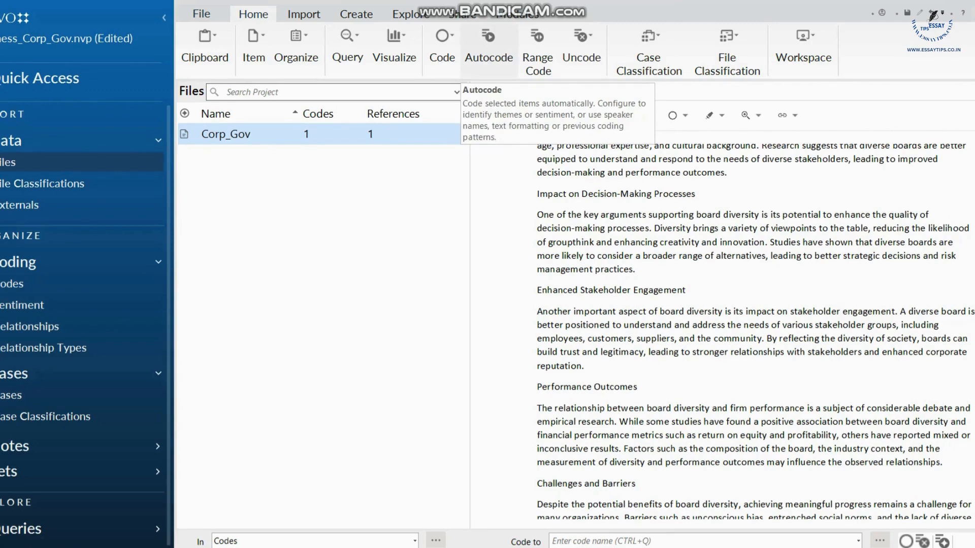
click(488, 45)
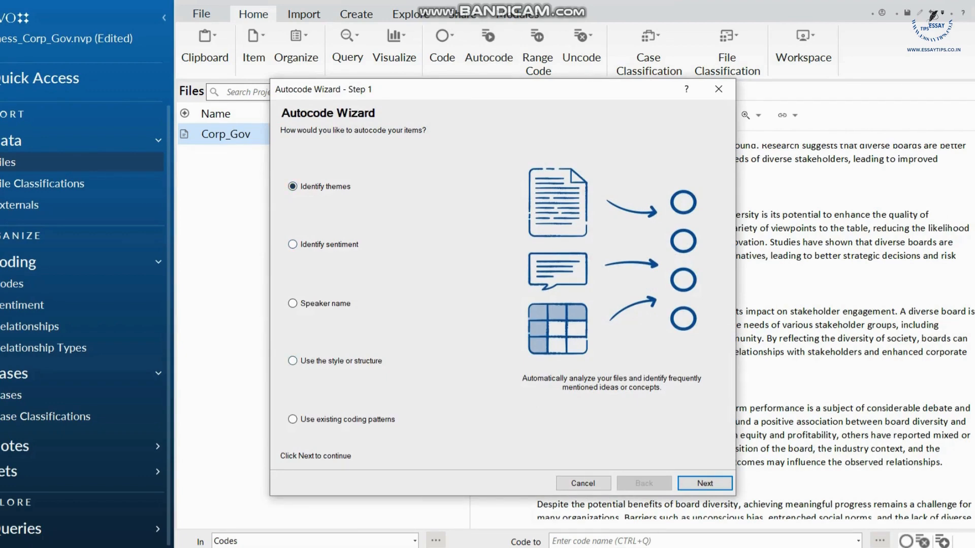
key(Return)
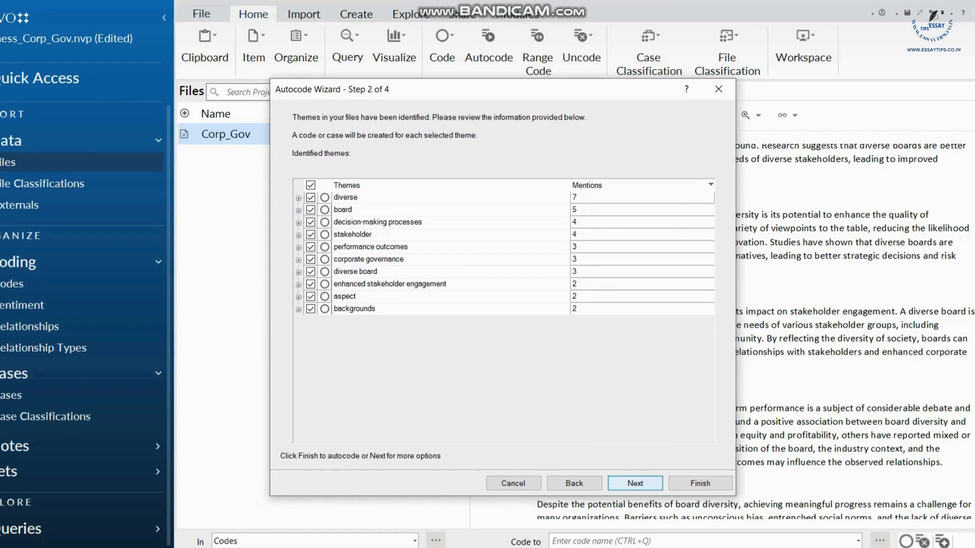
- Keep all identified themes, code by paragraphs, and finish autocoding into the Autocoded Themes folder under Codes
click(634, 483)
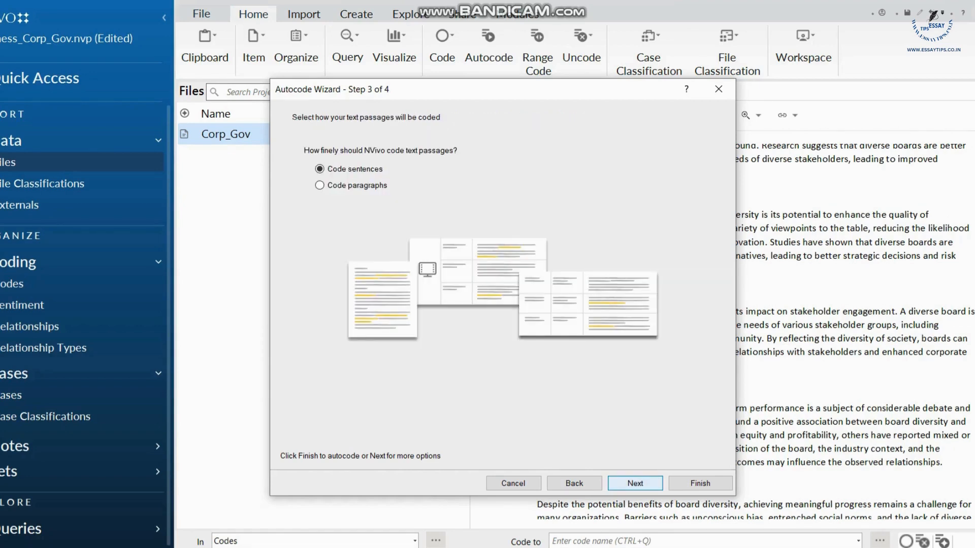
click(319, 185)
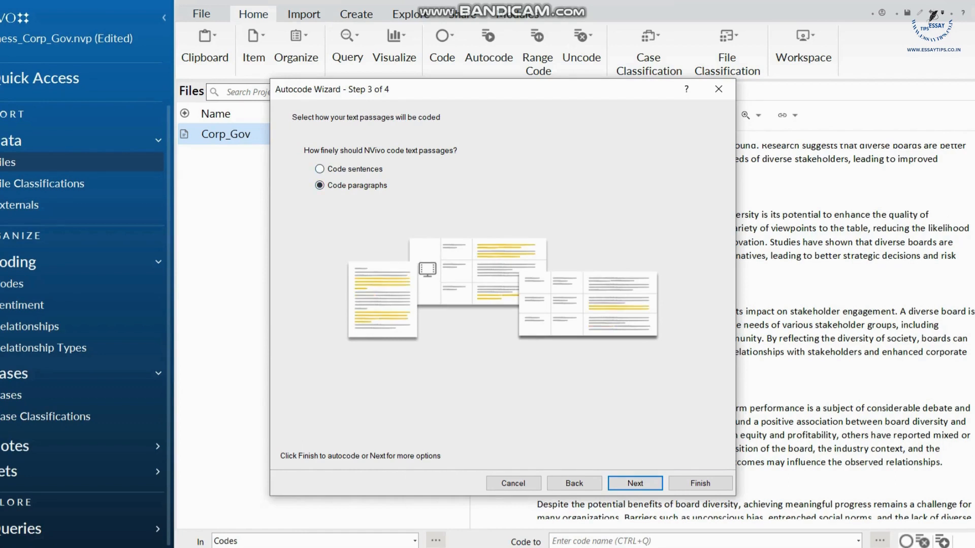
click(635, 483)
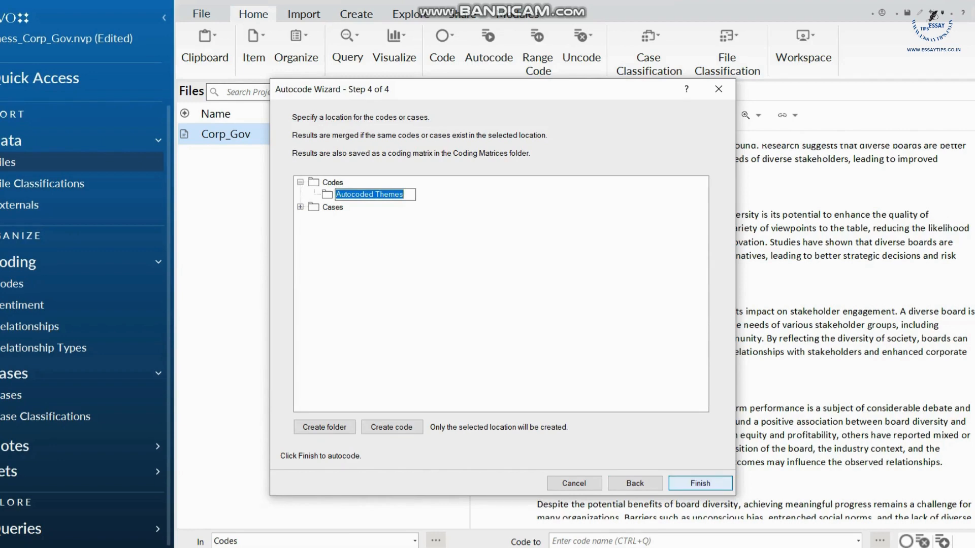
click(700, 483)
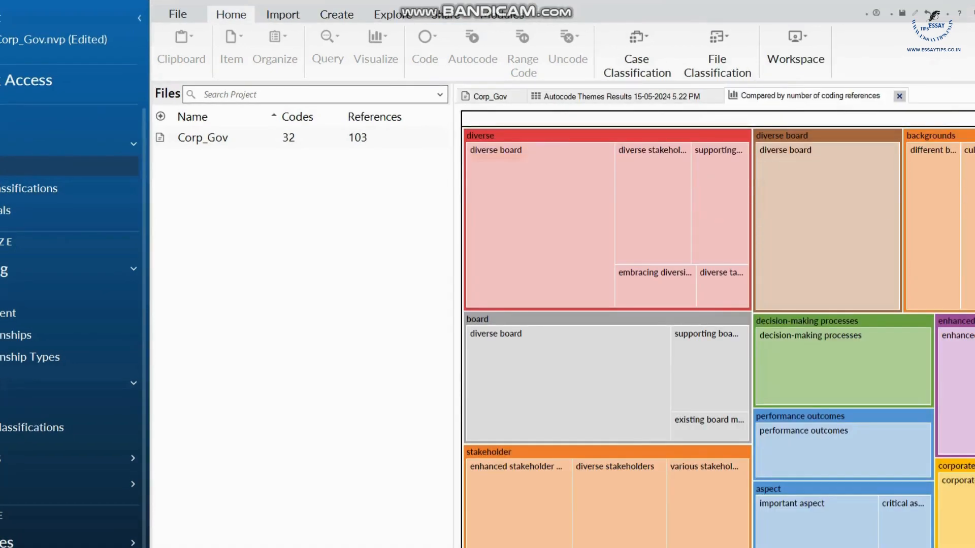
- Create a coding chart for the Corp_Gov file showing the 20 most coded codes by percentage coverage
mouse_move(652, 177)
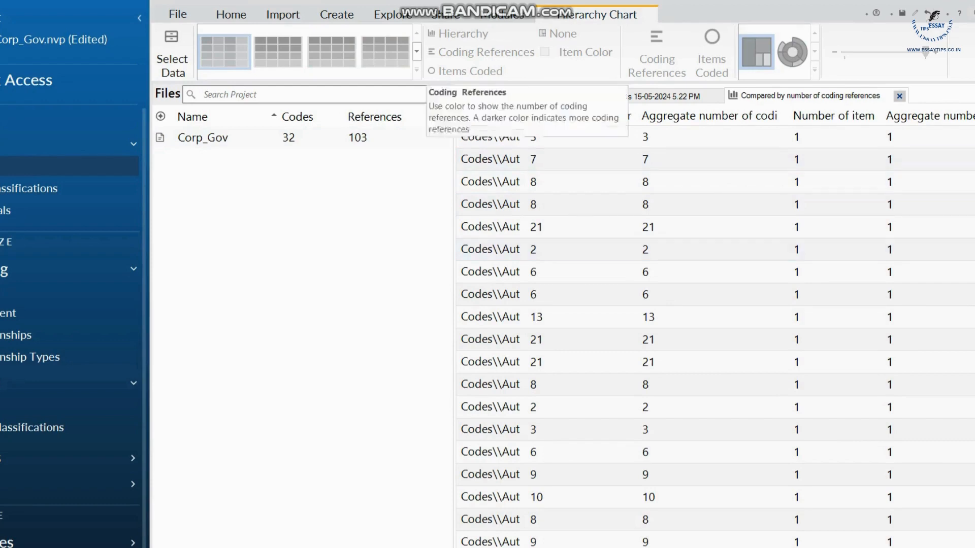
click(391, 15)
click(581, 51)
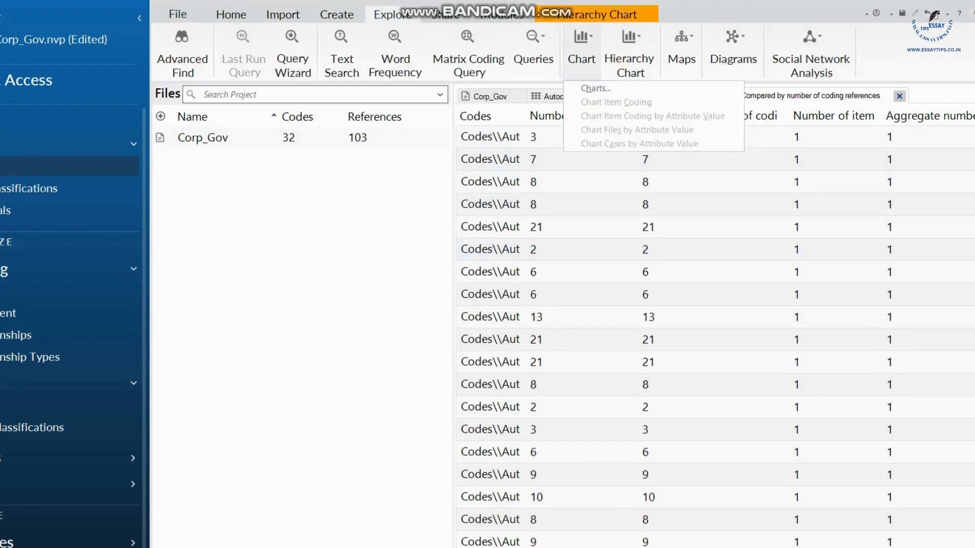
click(595, 88)
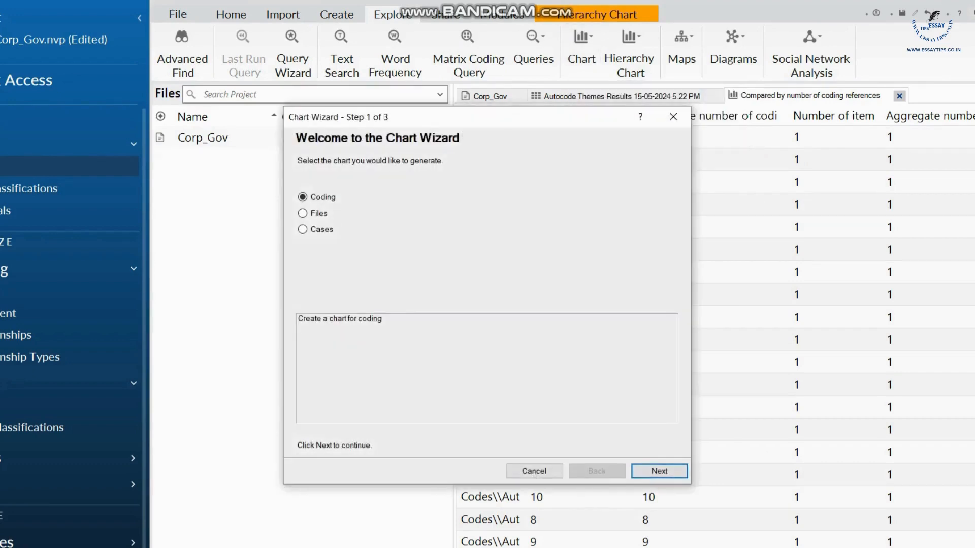
key(Return)
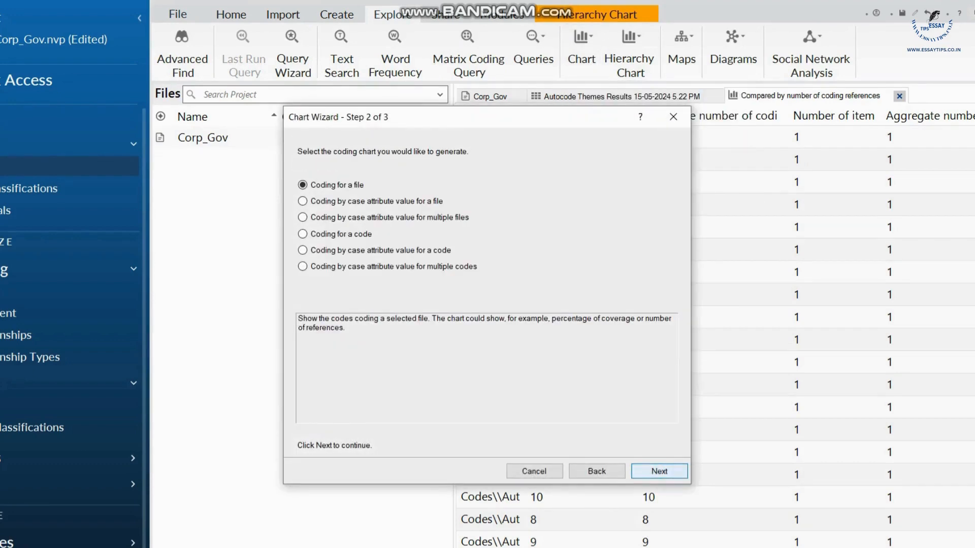
key(Return)
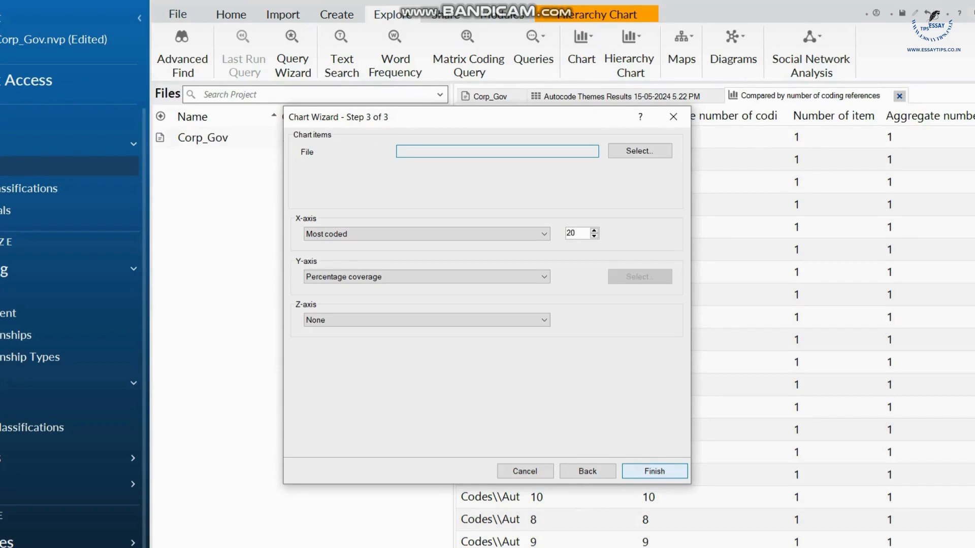
click(639, 151)
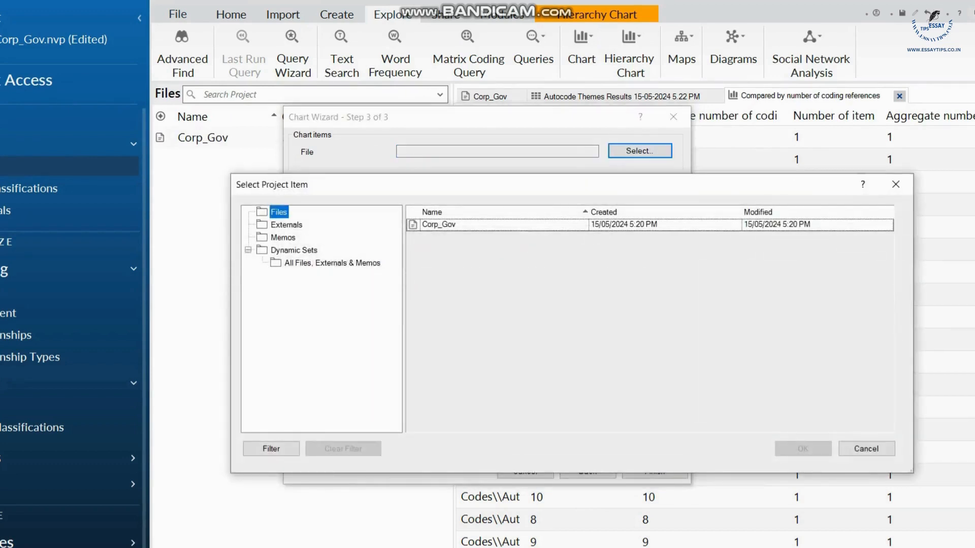
click(439, 224)
key(Return)
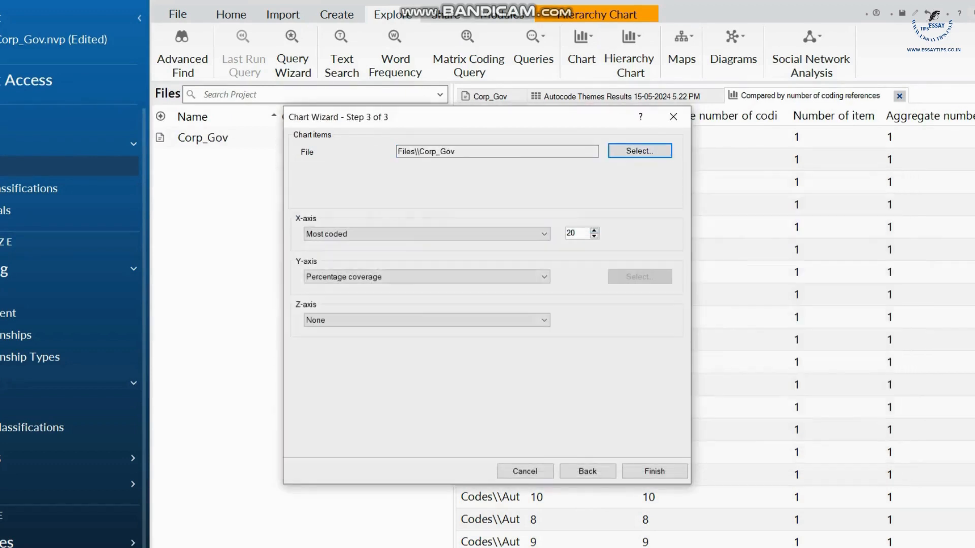
click(654, 471)
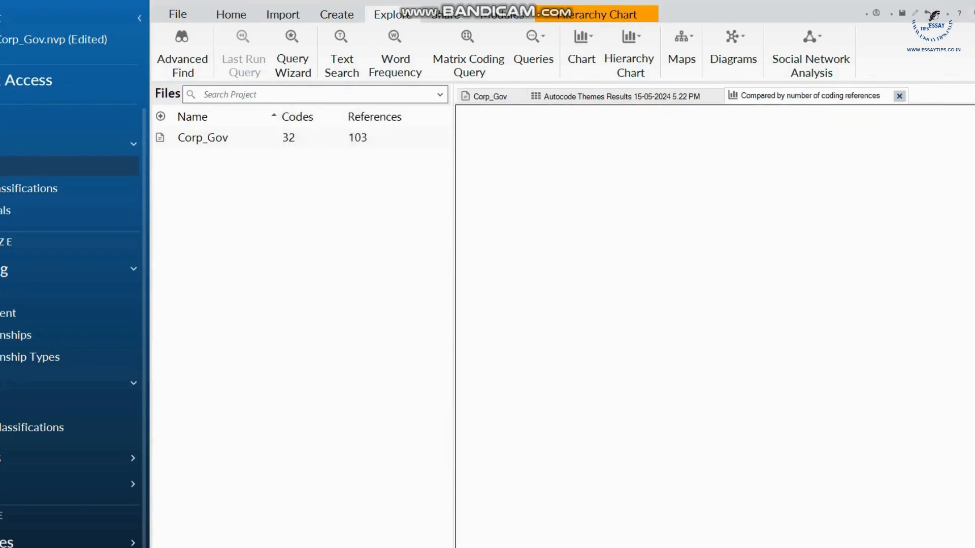
mouse_move(693, 380)
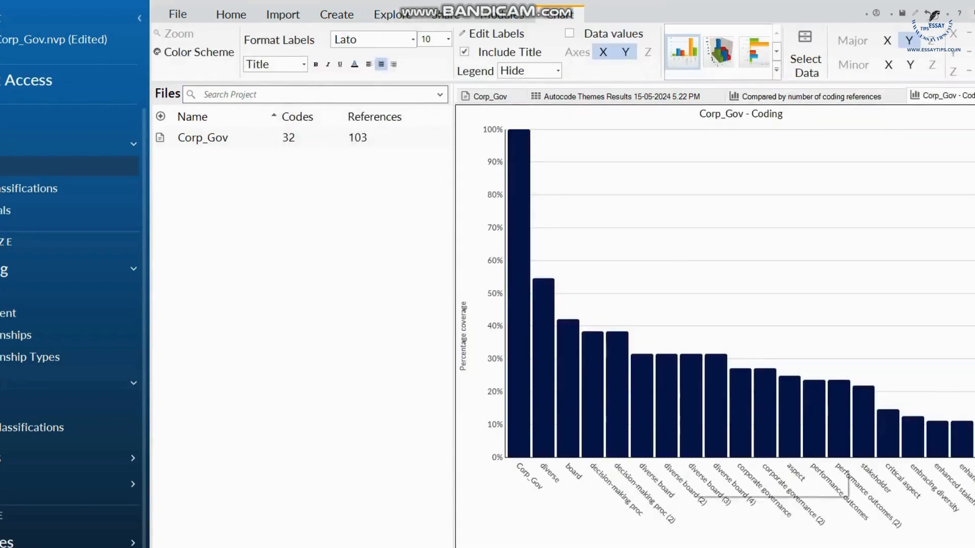
mouse_move(764, 438)
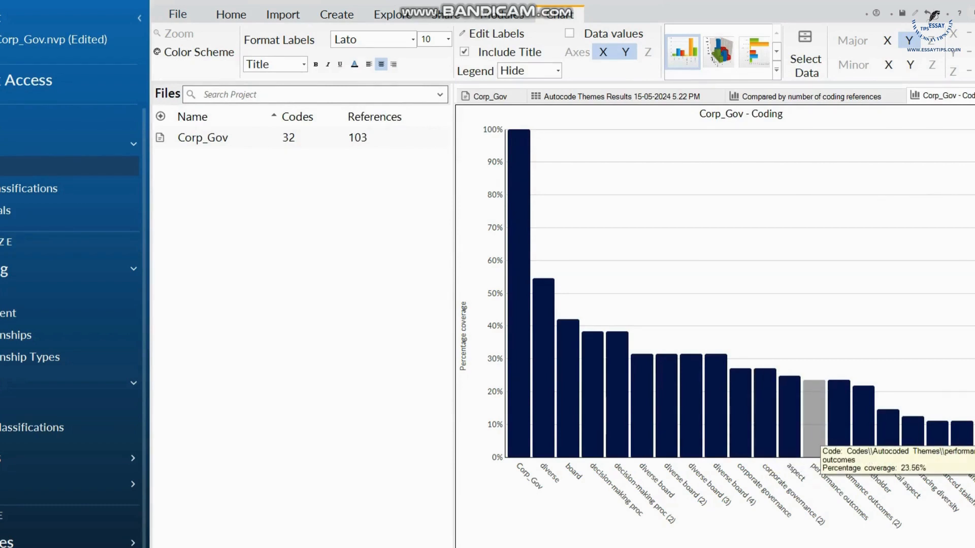
mouse_move(528, 327)
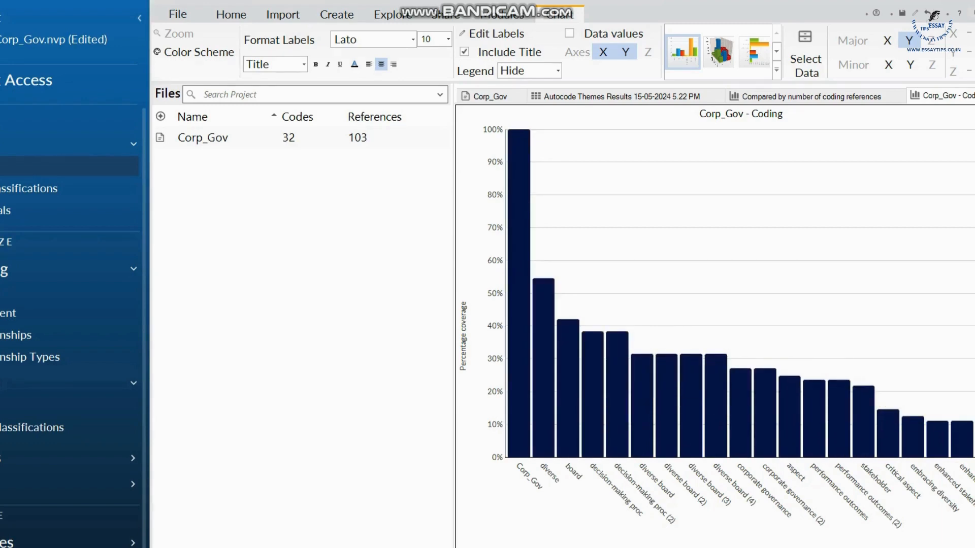
- Run a word frequency query on files and externals for the 1000 most frequent words of minimum length 3, and display the word cloud
click(391, 14)
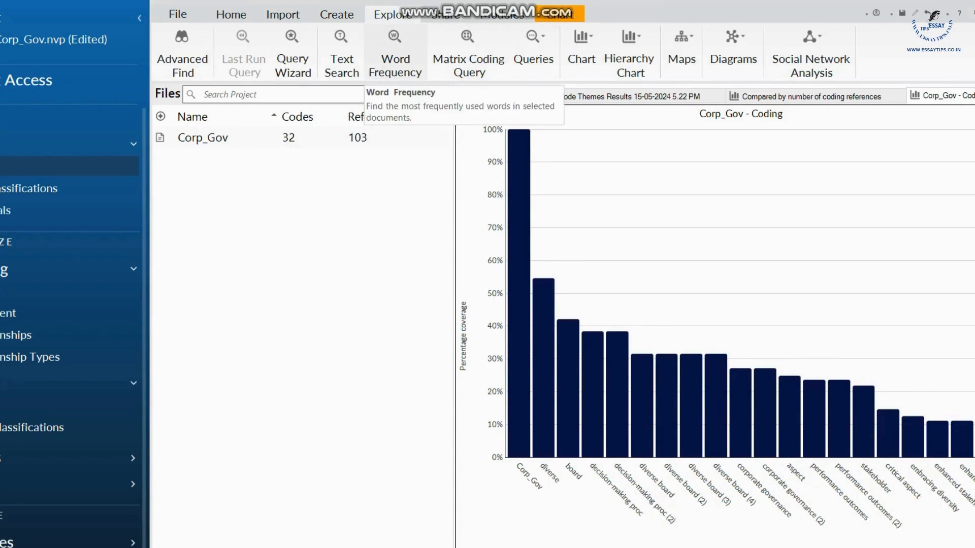
click(395, 59)
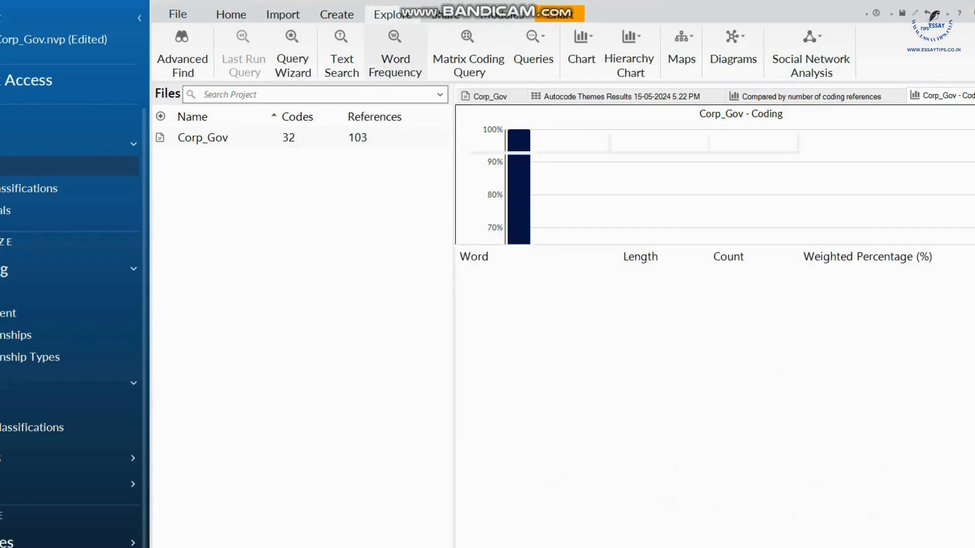
click(946, 116)
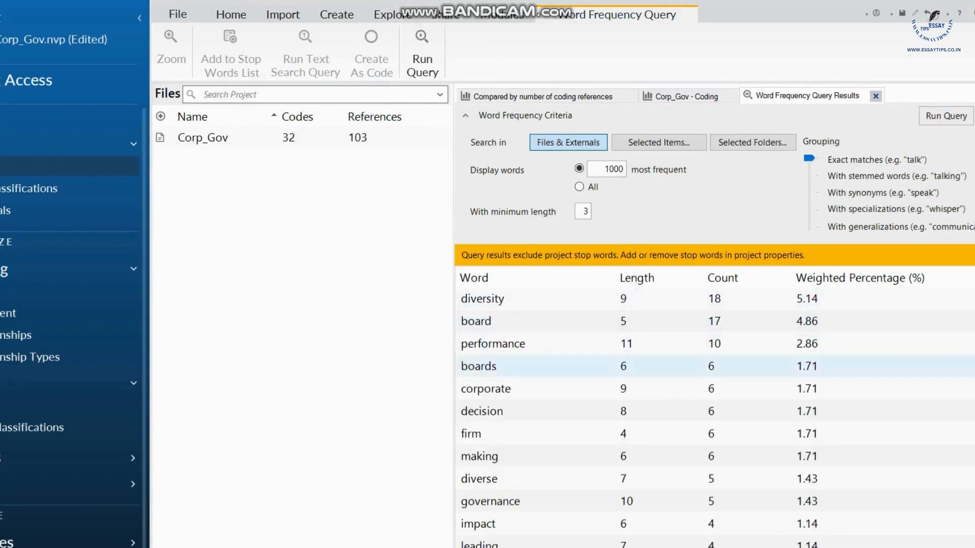
scroll(711, 389, down, 1)
scroll(711, 389, down, 1)
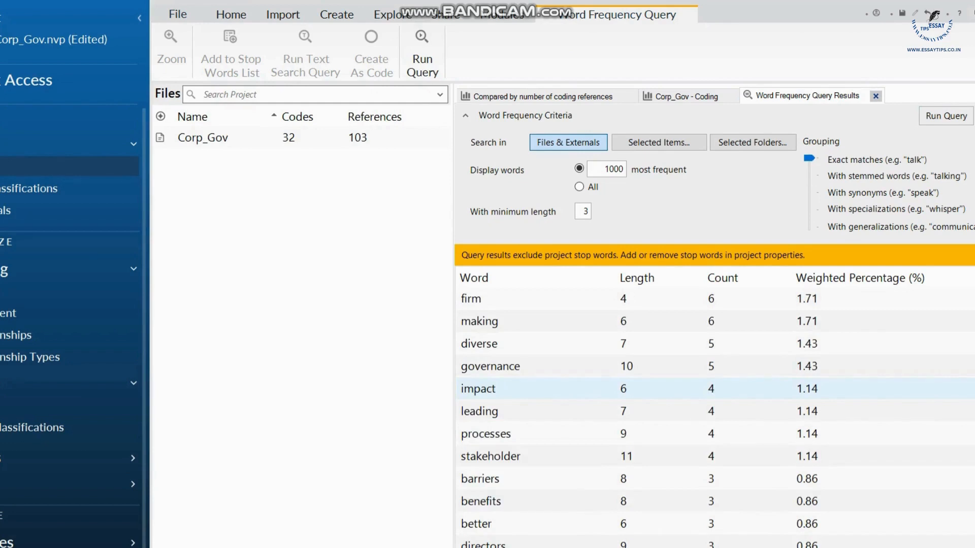
scroll(710, 388, up, 2)
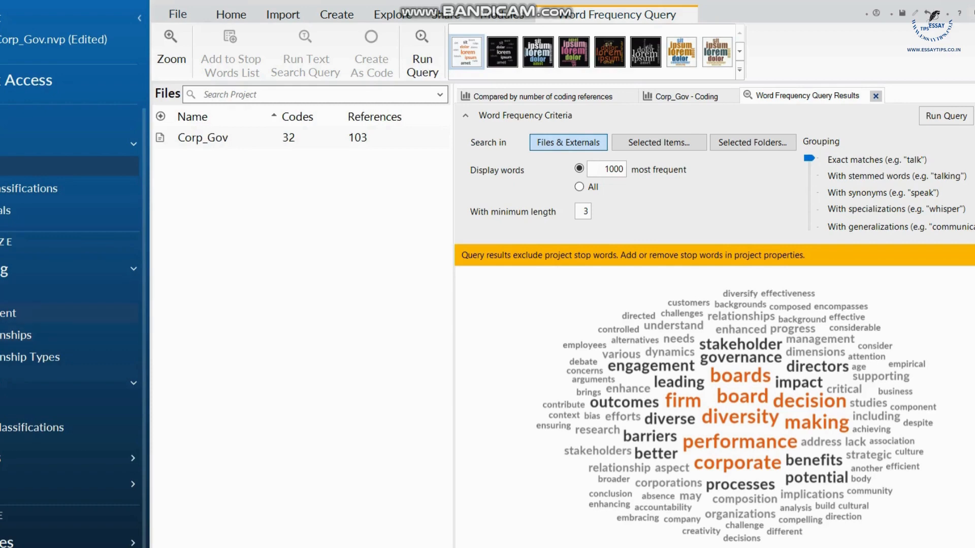
- Autocode the Corp_Gov file with the option to identify sentiment, coding by paragraphs
click(31, 312)
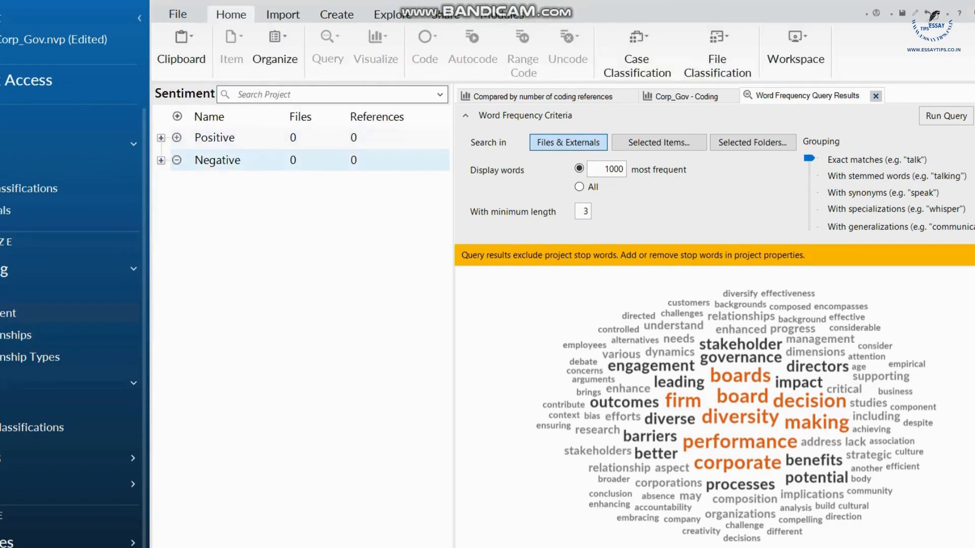
click(30, 166)
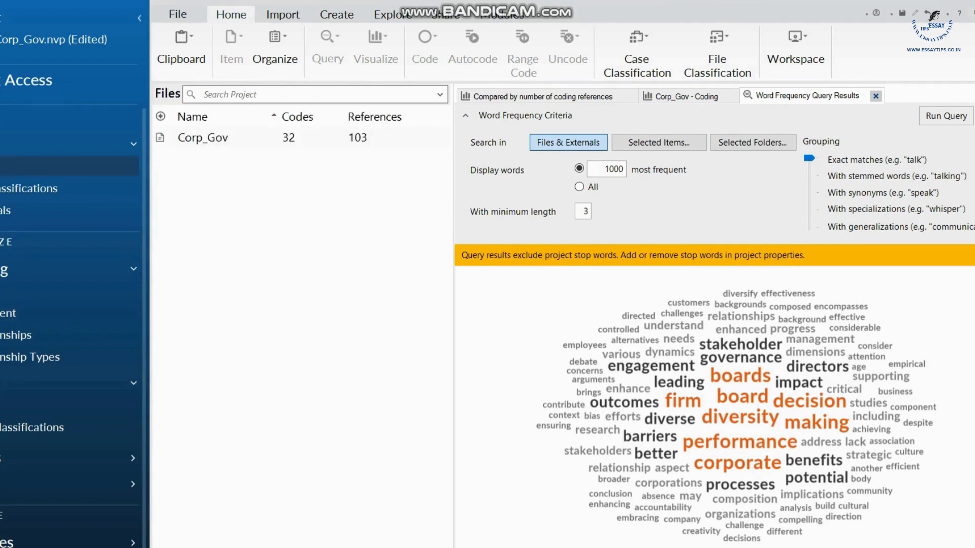
click(203, 137)
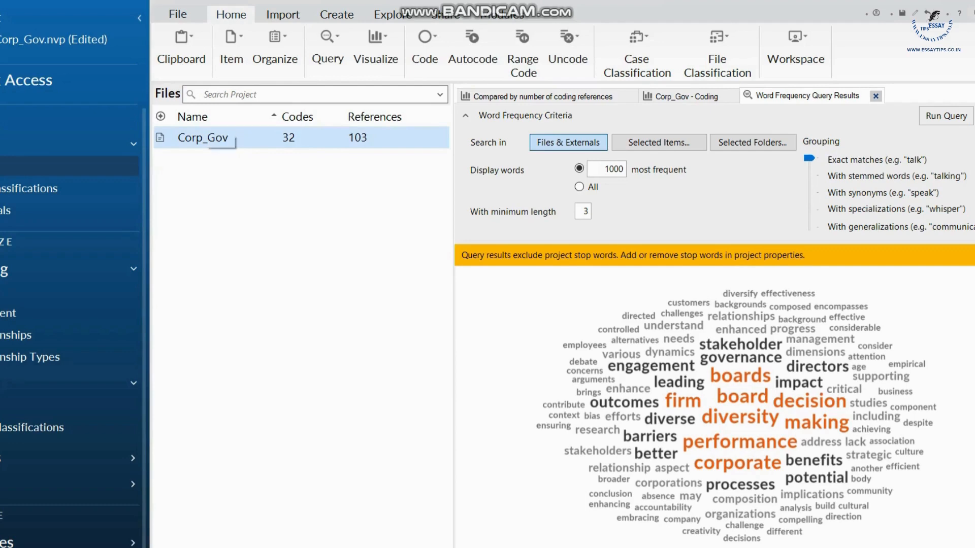
click(472, 49)
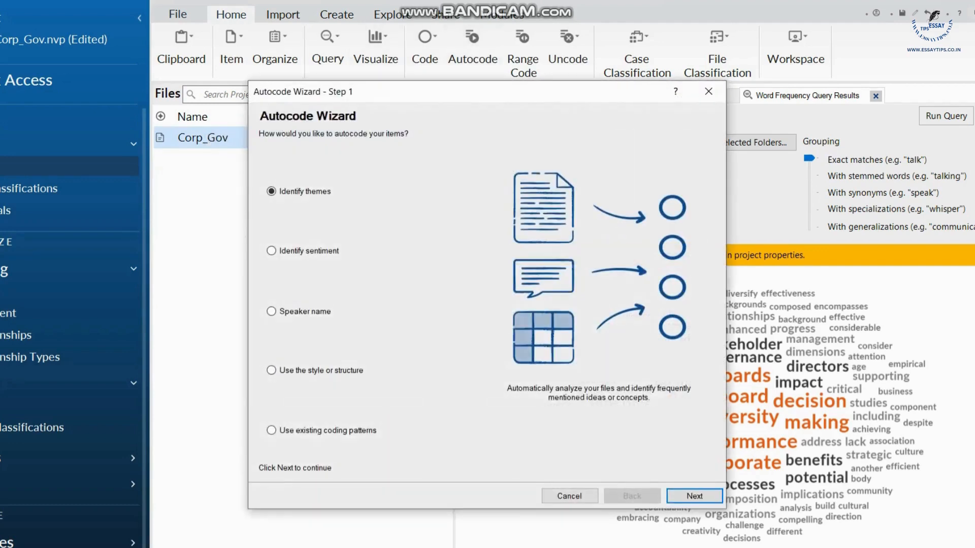
click(271, 250)
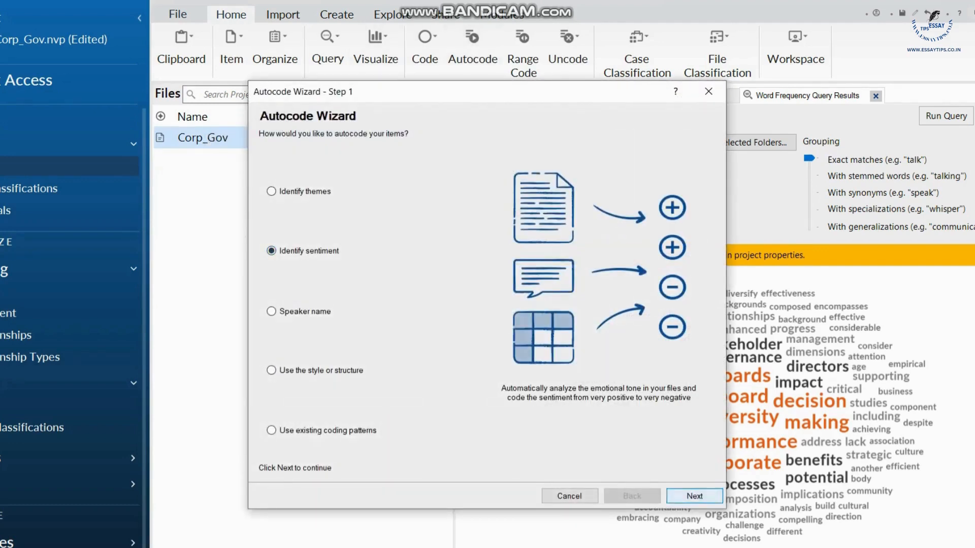
click(694, 496)
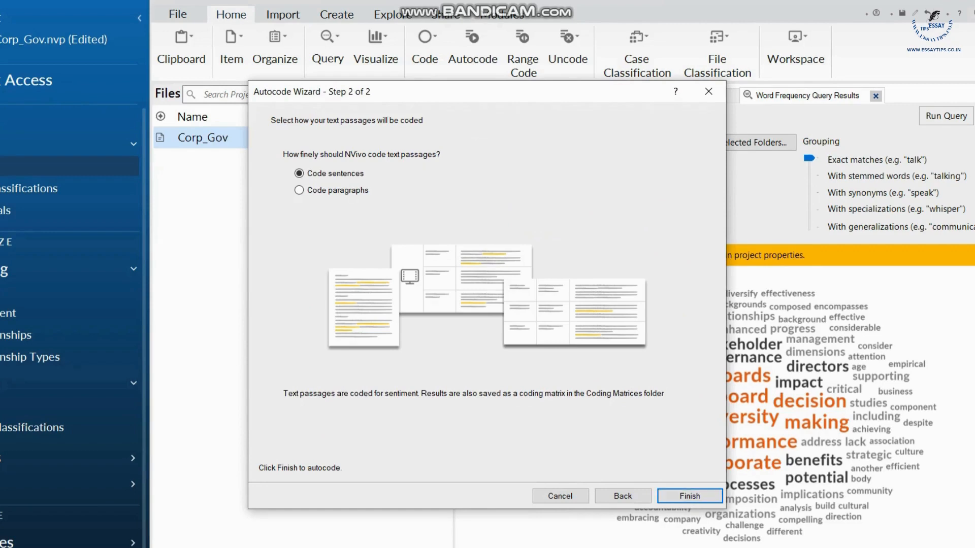
click(299, 190)
click(689, 496)
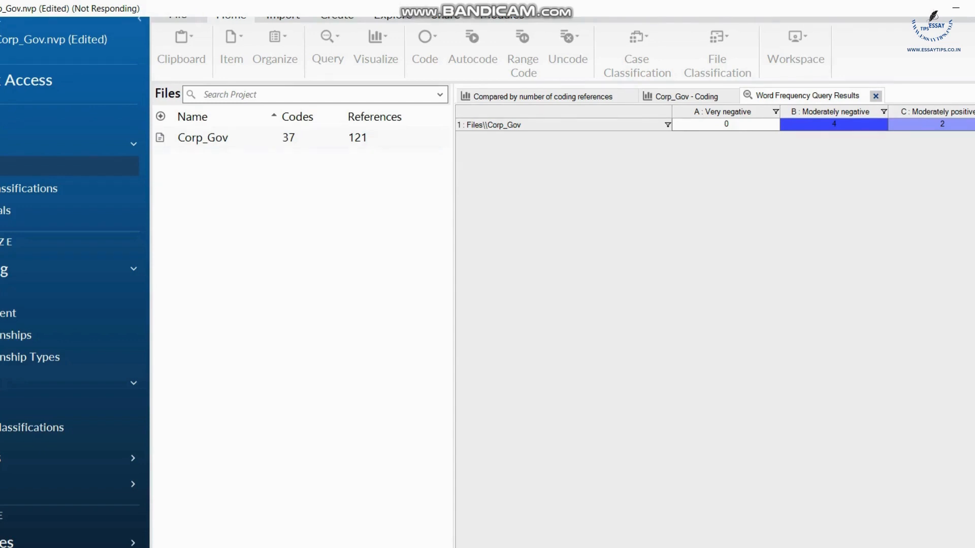
key(alt+Tab)
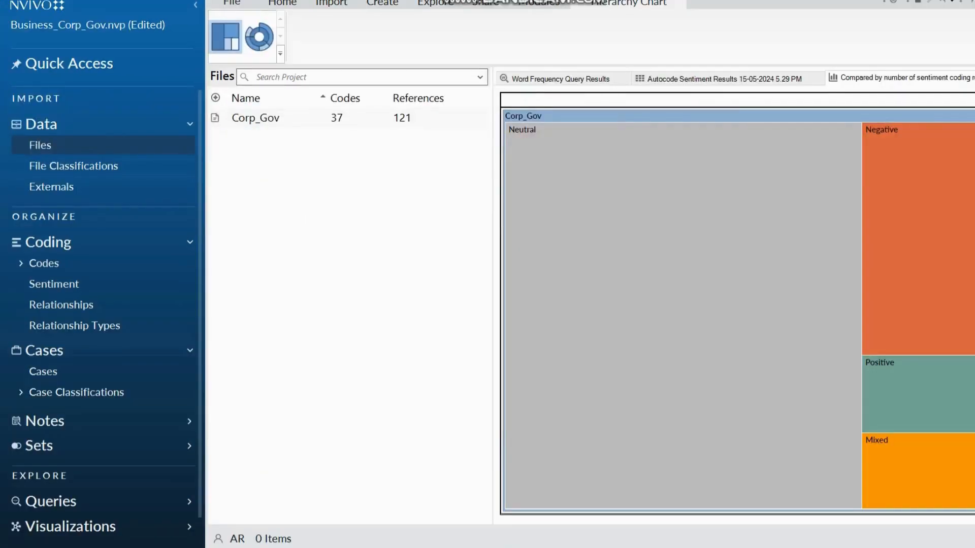
- Expand the Positive and Negative sentiment codes and open the Moderately positive code to read its coded references
click(54, 284)
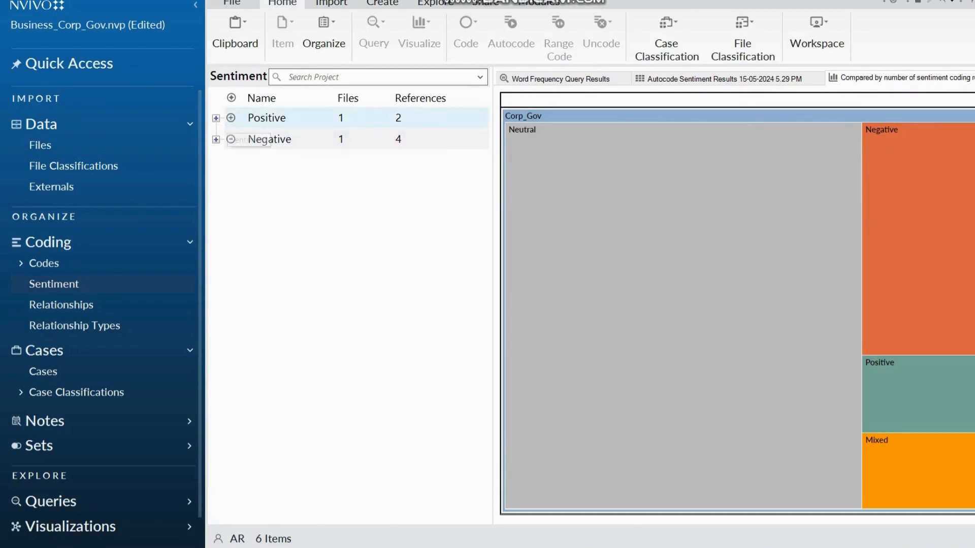
click(266, 118)
click(215, 118)
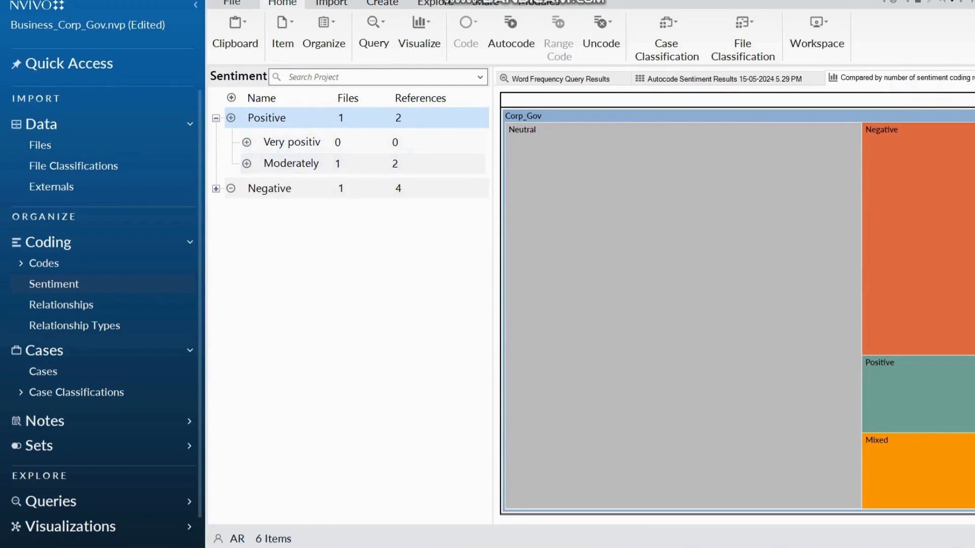
click(216, 189)
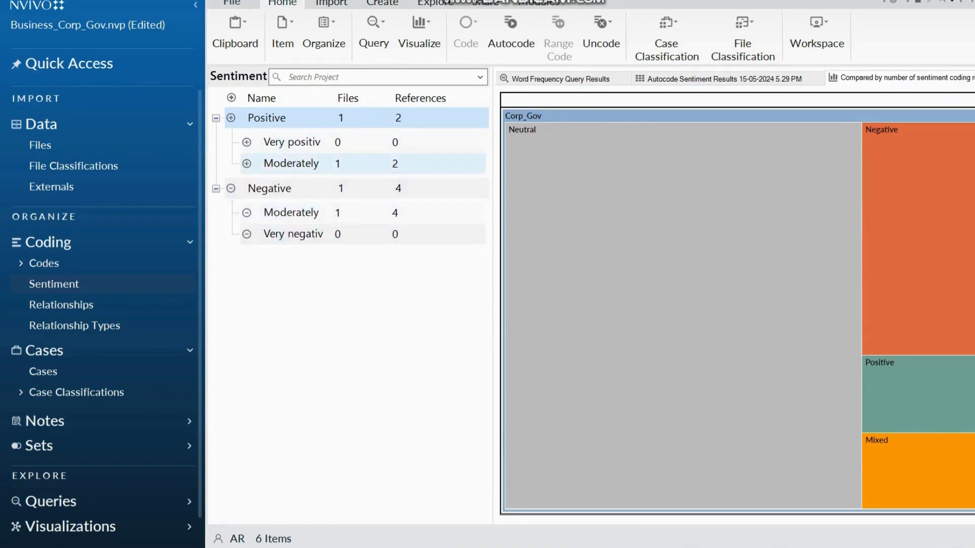
right_click(311, 164)
click(351, 172)
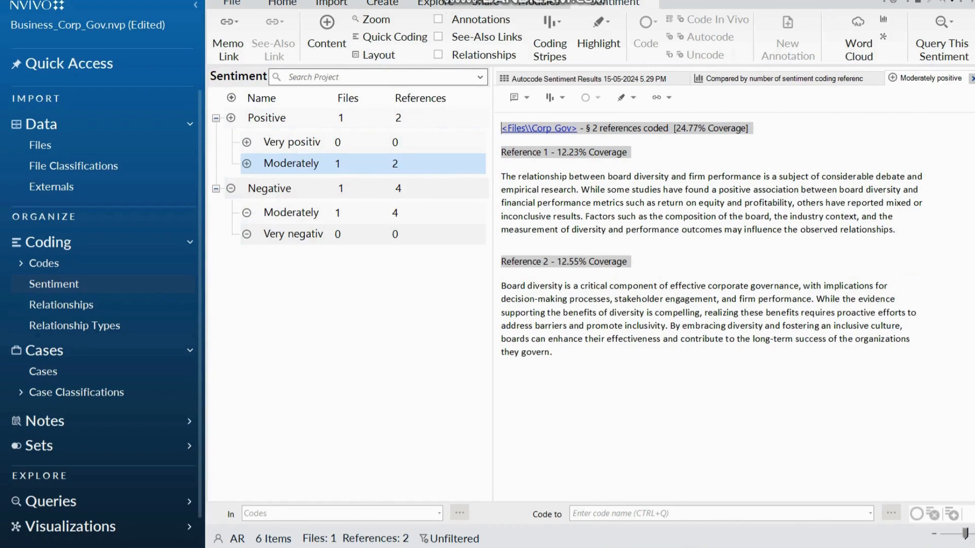
drag(506, 262, 627, 262)
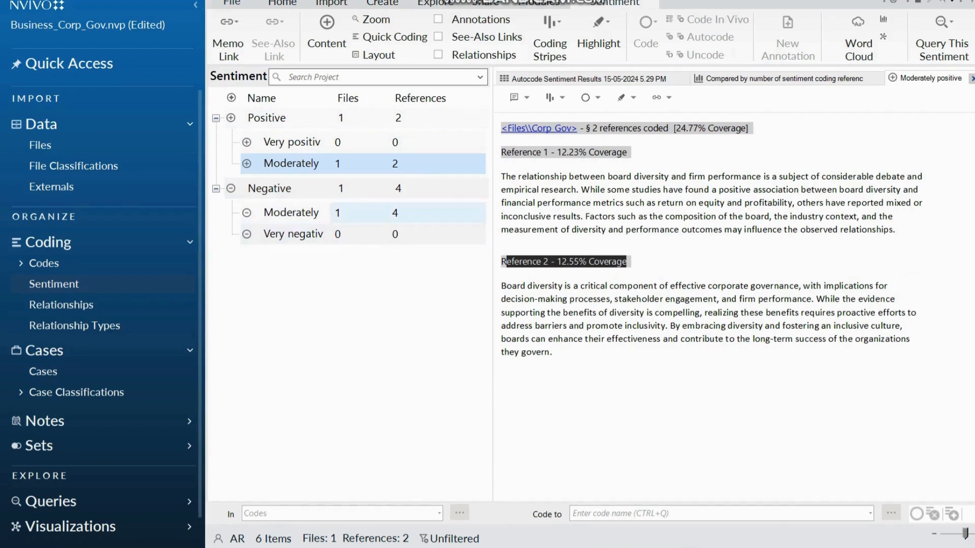
- Open the Moderately negative sentiment code and read through its coded references
click(274, 212)
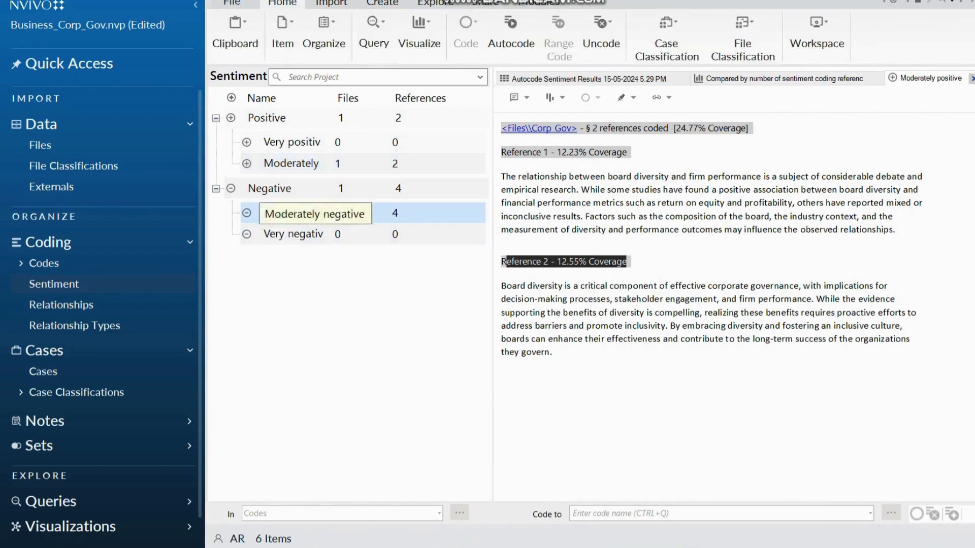
right_click(274, 212)
key(Escape)
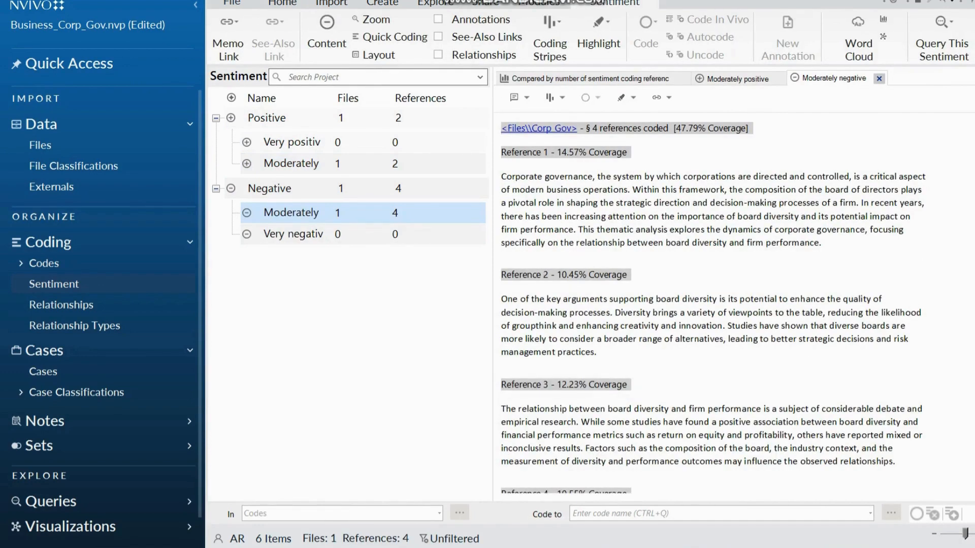
scroll(710, 305, down, 4)
scroll(711, 305, up, 3)
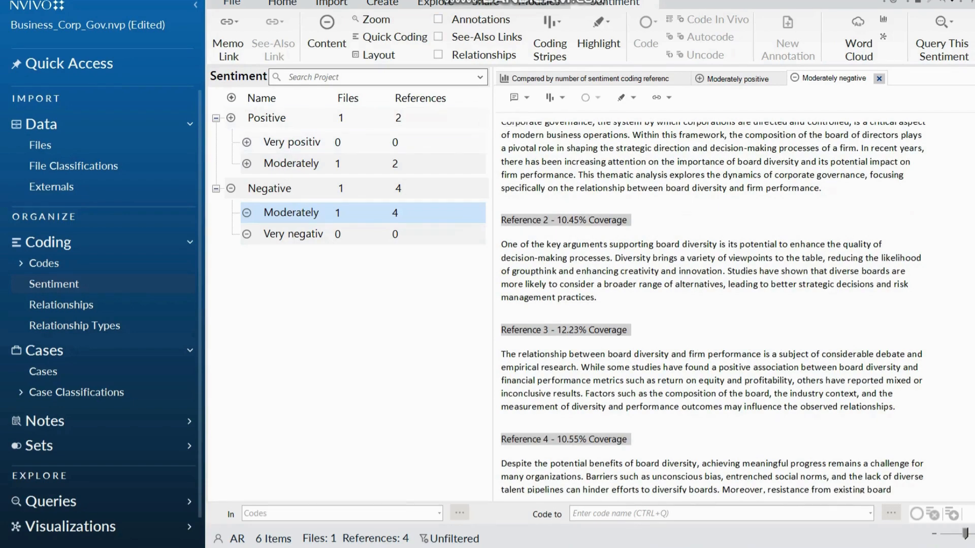
- Chart the coding for the Corp_Gov file, plotting the 20 most coded items against percentage coverage with no Z-axis, and inspect the bars
click(434, 3)
click(614, 35)
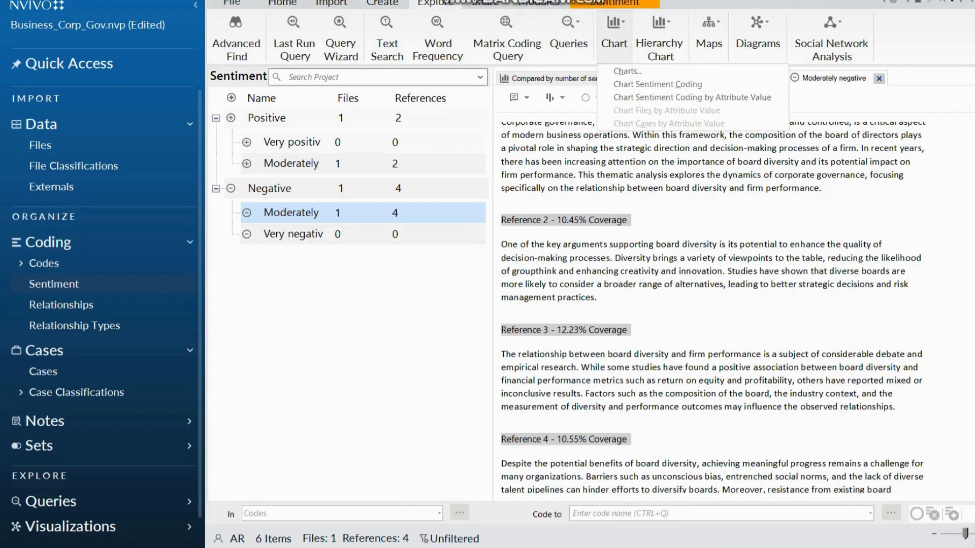
click(627, 71)
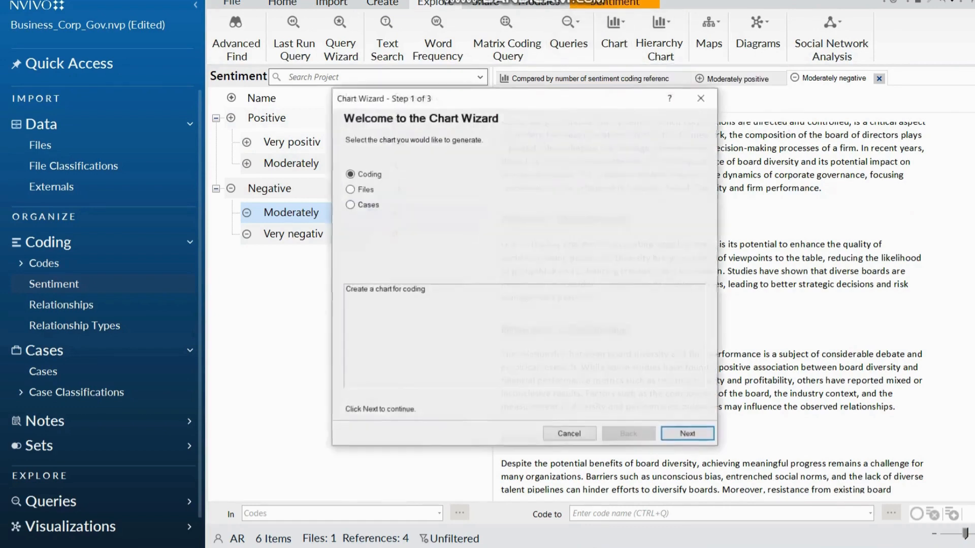
click(688, 434)
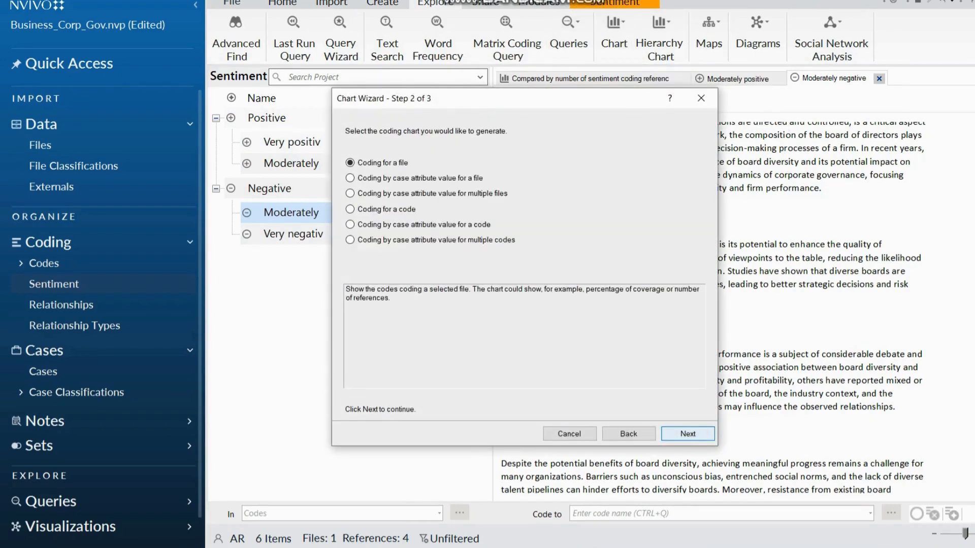
click(687, 433)
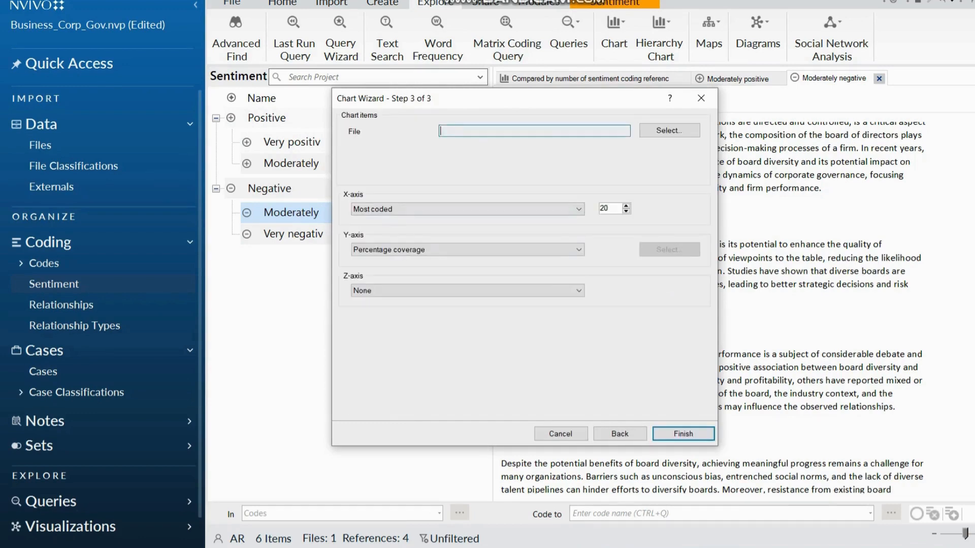
click(669, 127)
click(399, 177)
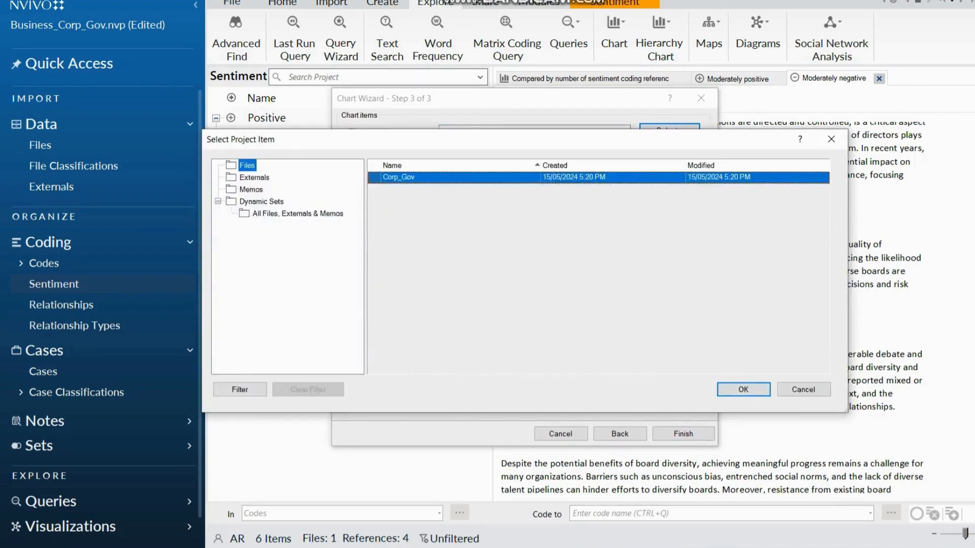
click(743, 389)
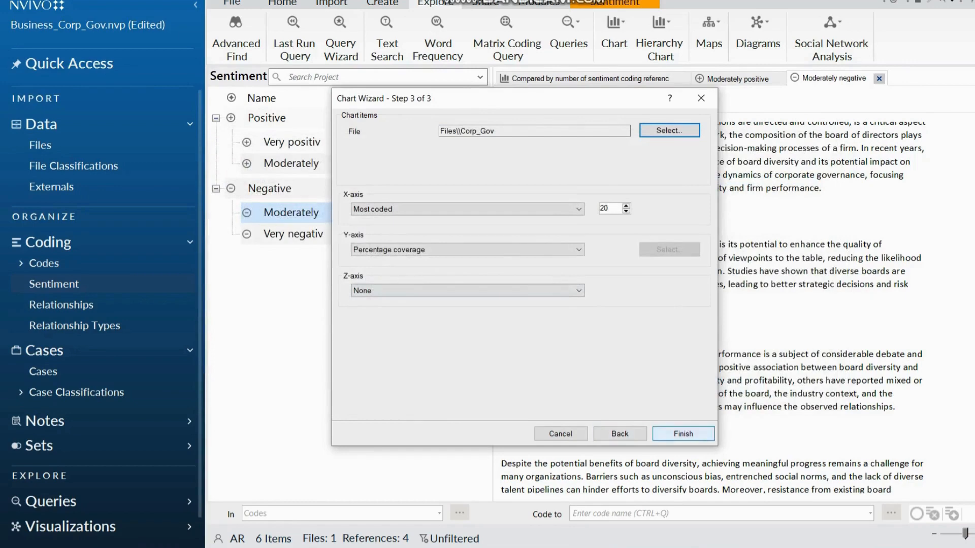
click(682, 434)
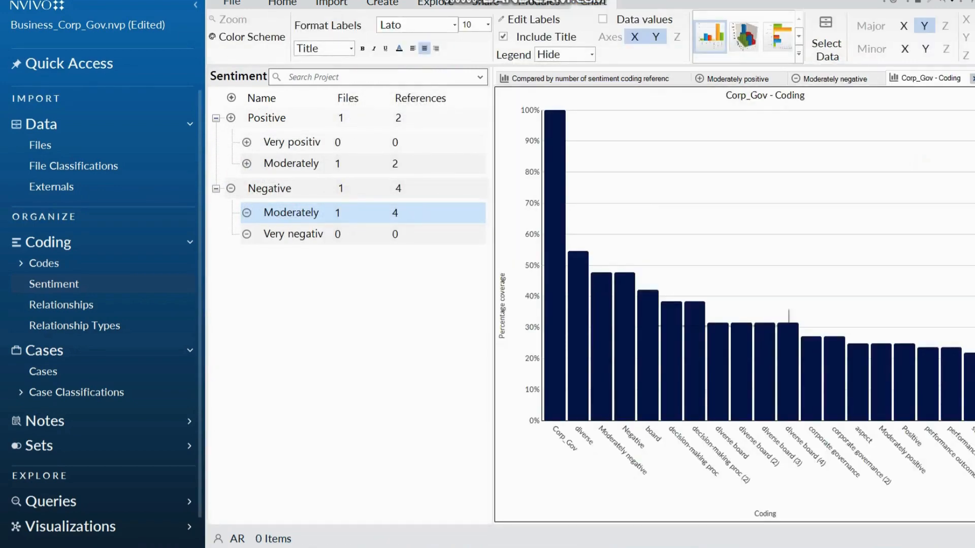
mouse_move(625, 307)
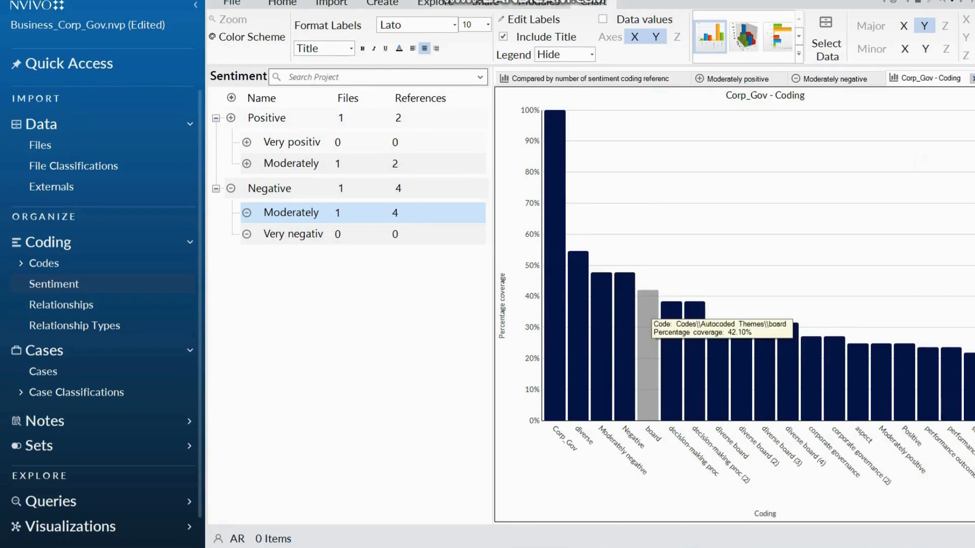
mouse_move(558, 319)
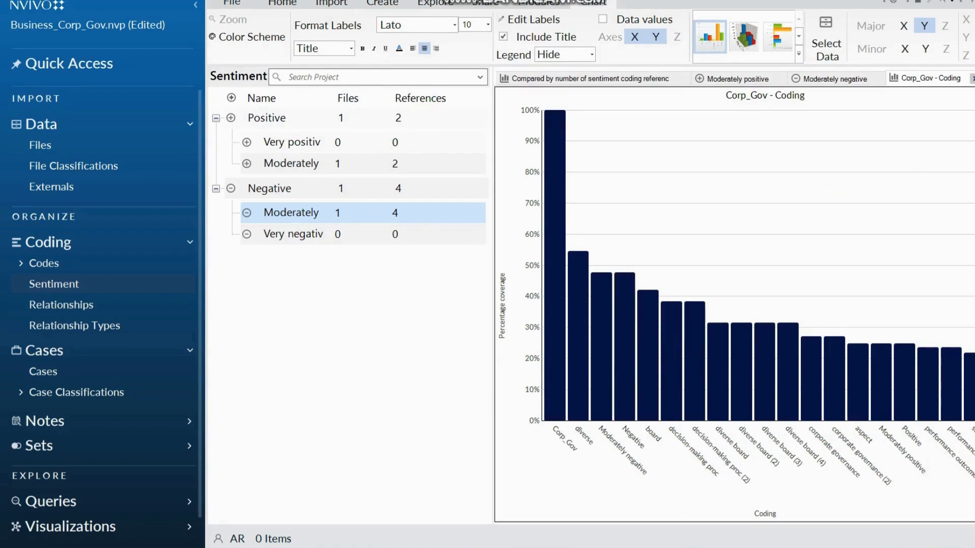
click(435, 3)
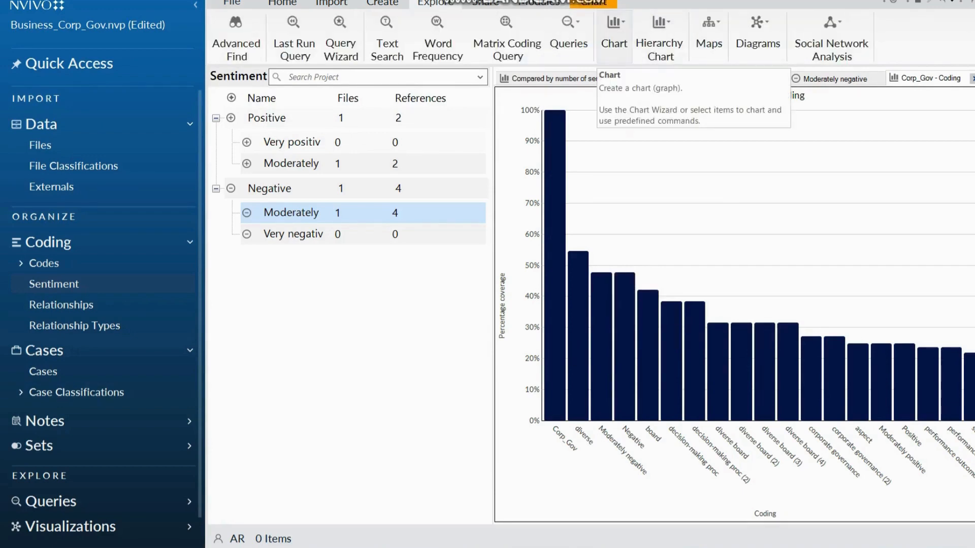
click(614, 33)
click(628, 71)
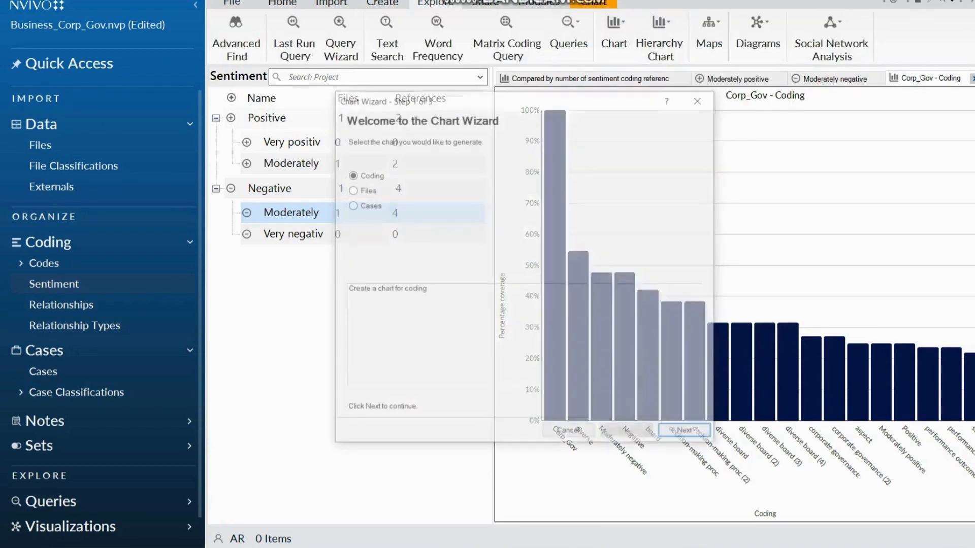
click(688, 434)
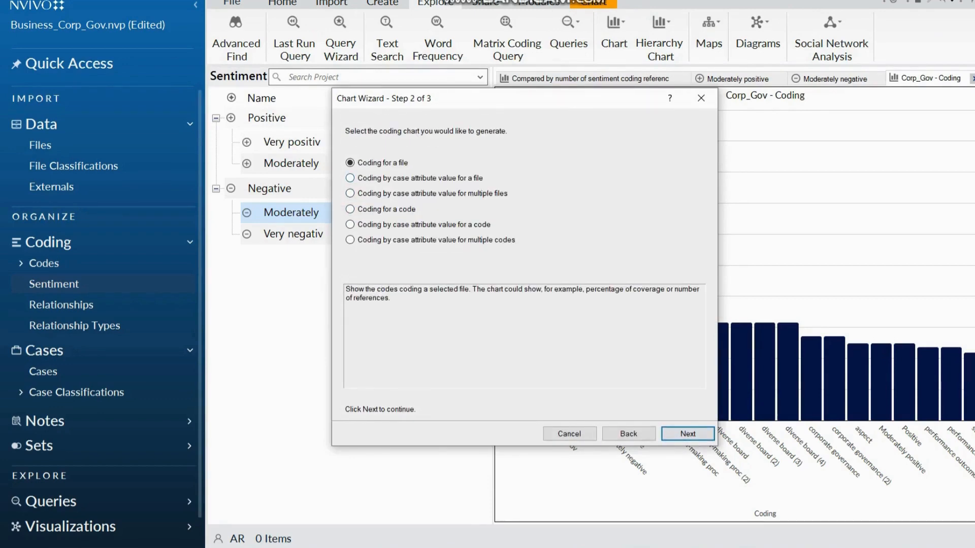
click(687, 434)
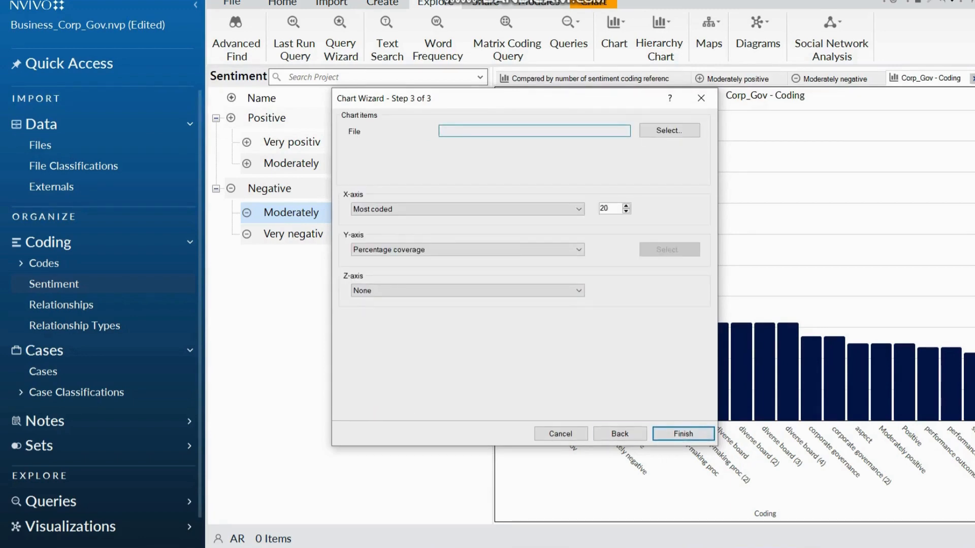
click(619, 434)
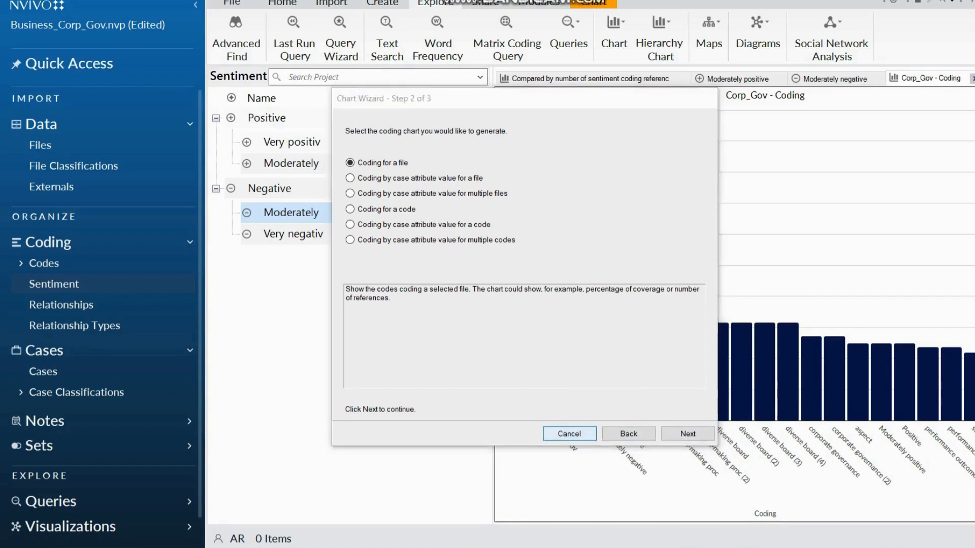
click(569, 433)
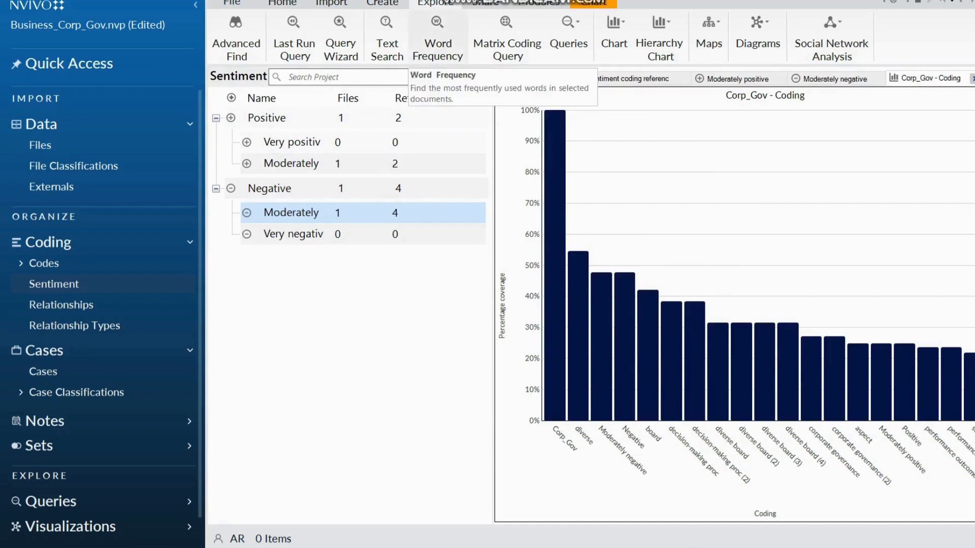
- Run a word frequency query on files and externals for the 1000 most frequent words of minimum length 3, and review the word list
click(437, 41)
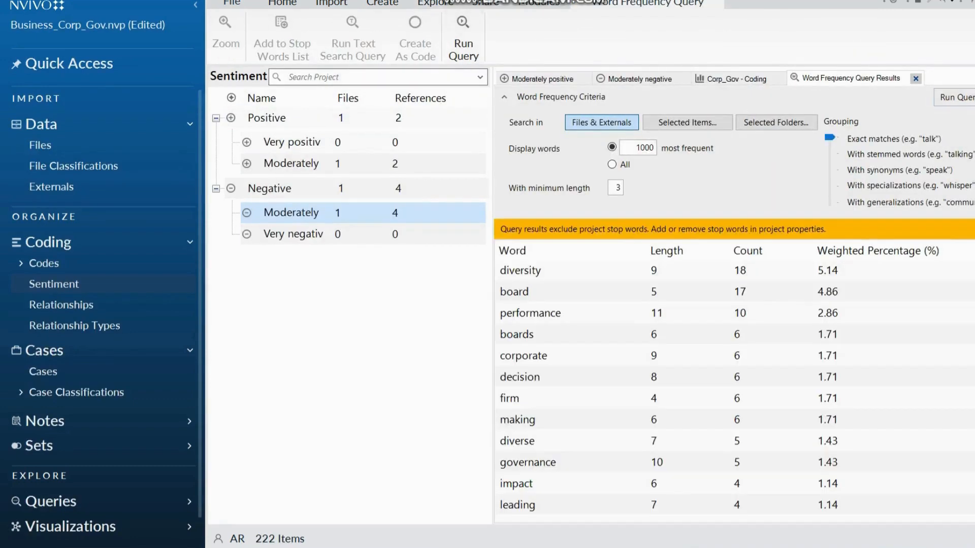
scroll(731, 385, down, 13)
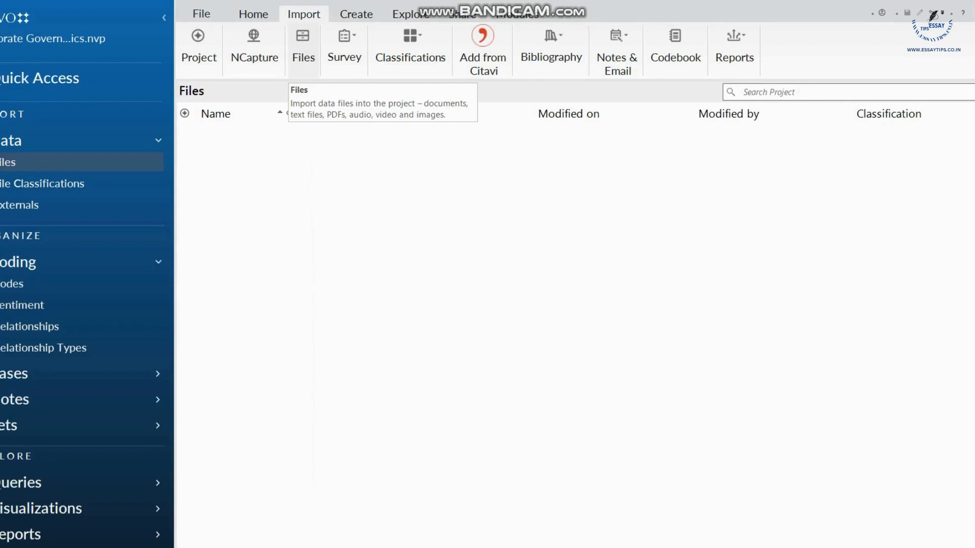
- Start a new project and enter a project title beginning with "Co"
click(198, 47)
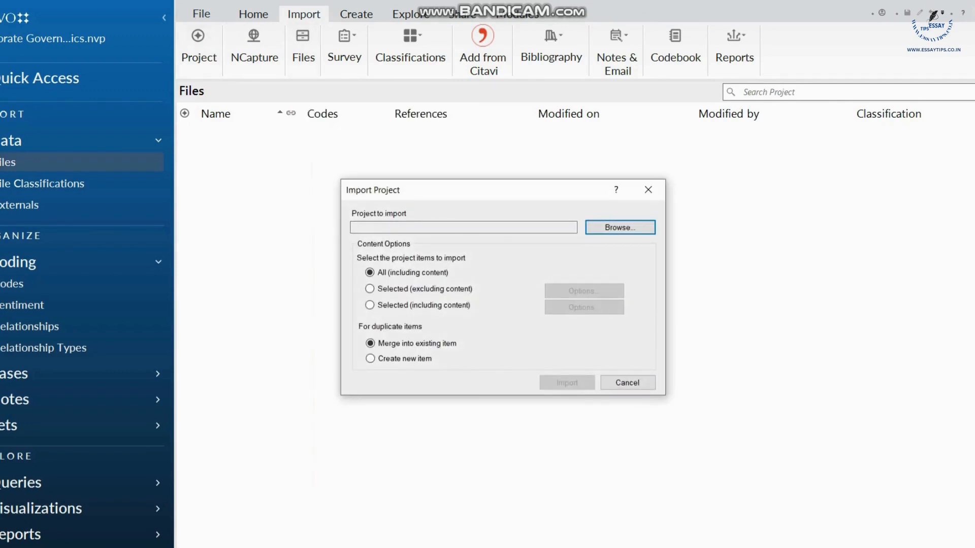
click(627, 383)
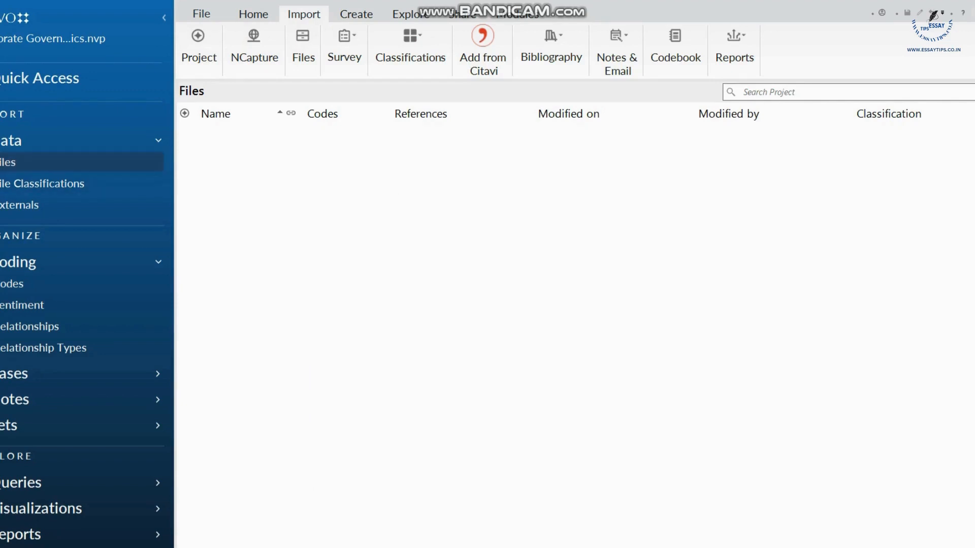
click(201, 14)
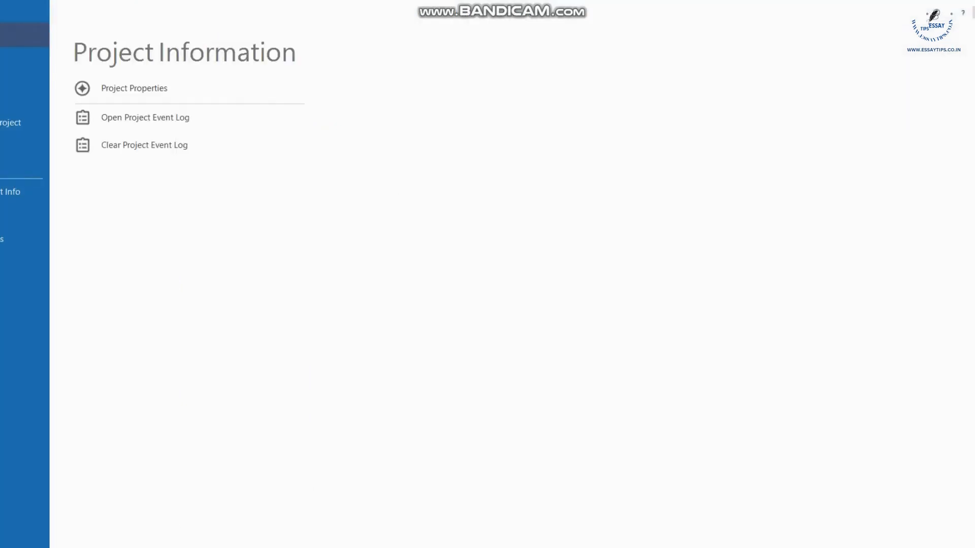
click(20, 57)
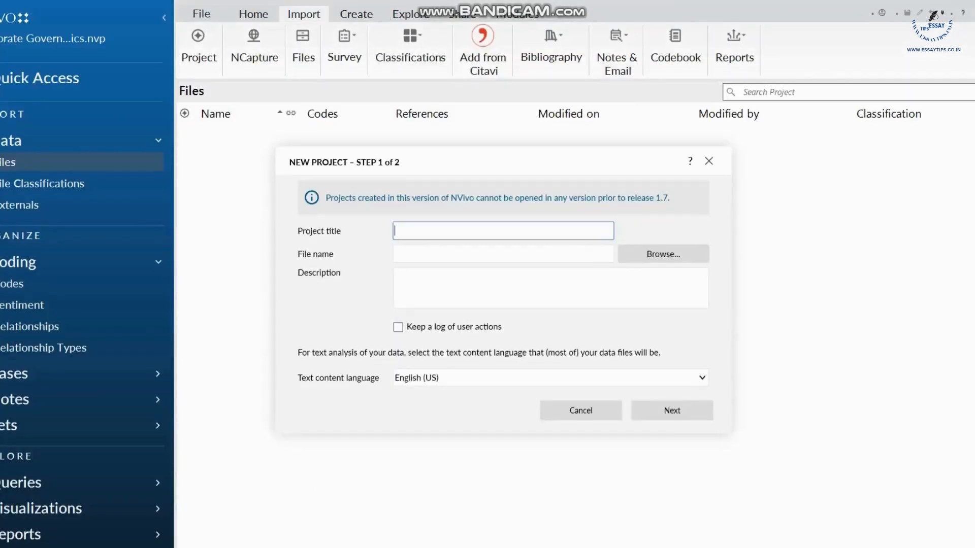
text(Cor)
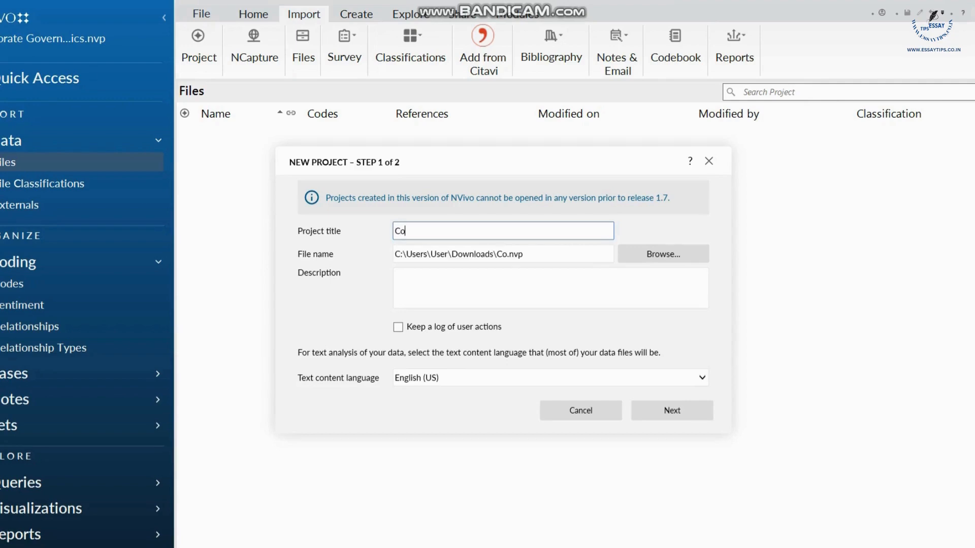